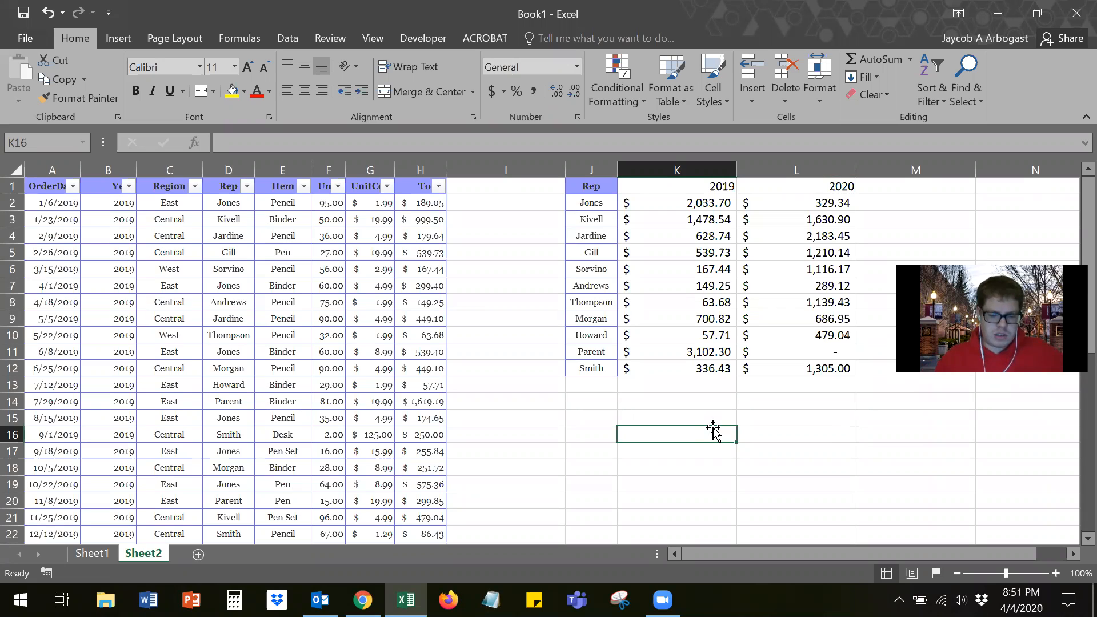
# Examine the SUMIFS summary beside the order table, covering the rep names, the year headers and the sales totals.
pyautogui.moveTo(607, 203); pyautogui.dragTo(600, 369)
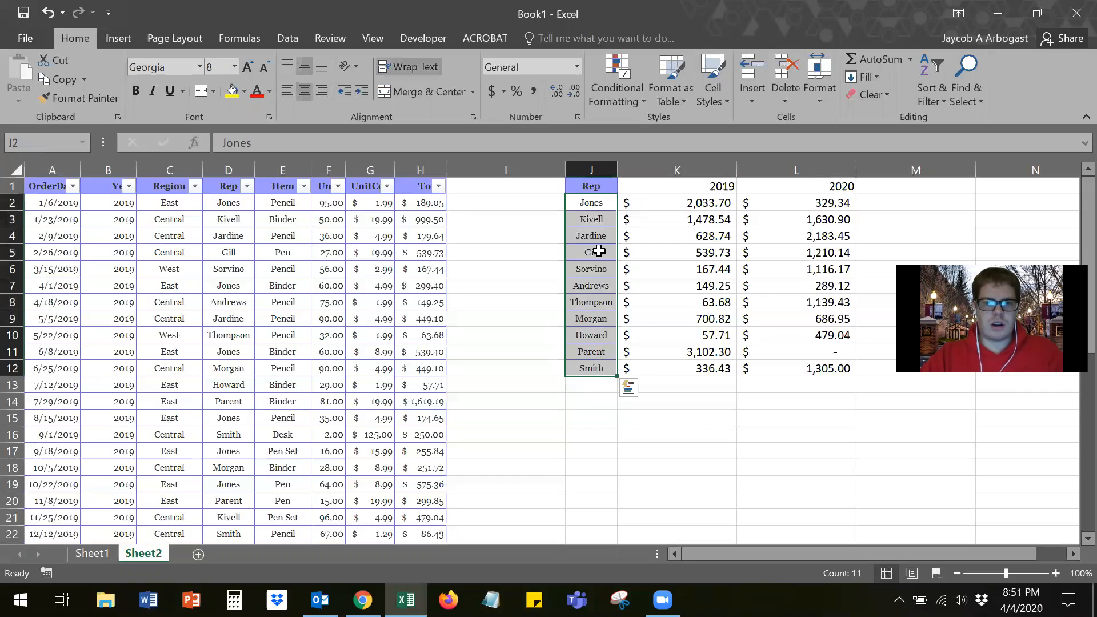
pyautogui.moveTo(694, 187); pyautogui.dragTo(830, 189)
pyautogui.moveTo(592, 205); pyautogui.dragTo(595, 368)
pyautogui.moveTo(693, 207); pyautogui.dragTo(808, 362)
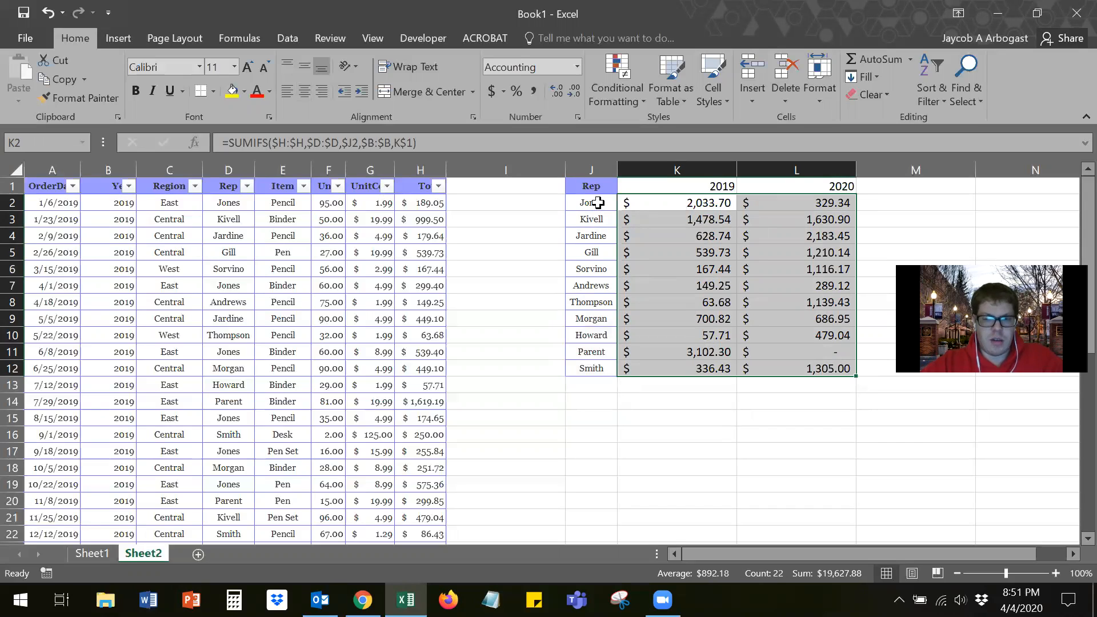
pyautogui.moveTo(598, 201); pyautogui.dragTo(592, 369)
pyautogui.moveTo(657, 186); pyautogui.dragTo(836, 166)
pyautogui.moveTo(720, 202); pyautogui.dragTo(927, 202)
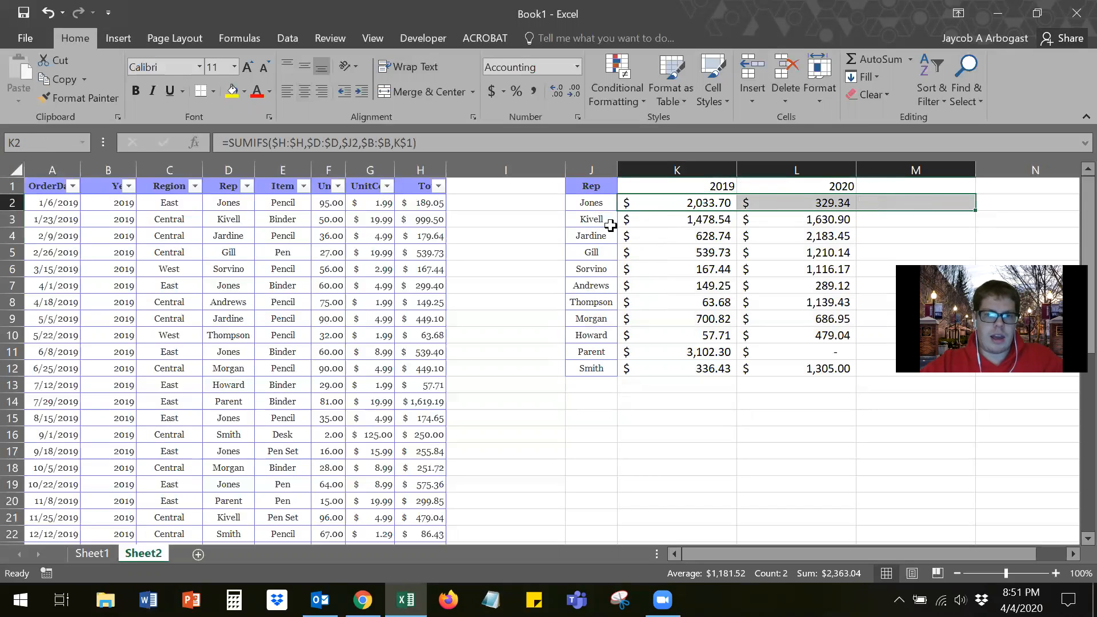
pyautogui.moveTo(606, 207); pyautogui.dragTo(606, 369)
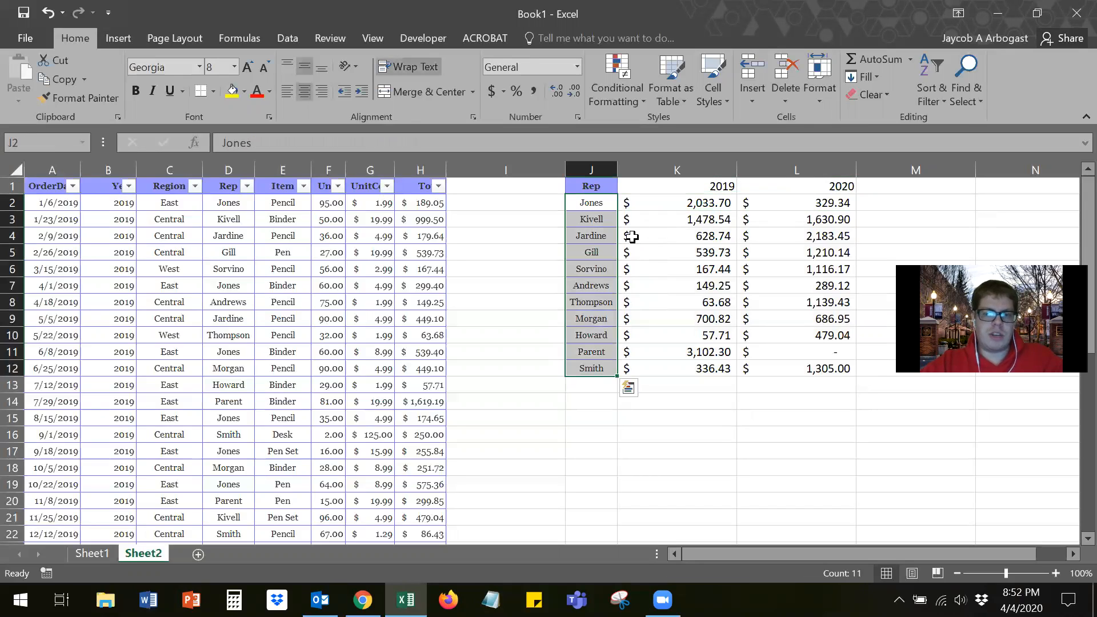
pyautogui.click(731, 231)
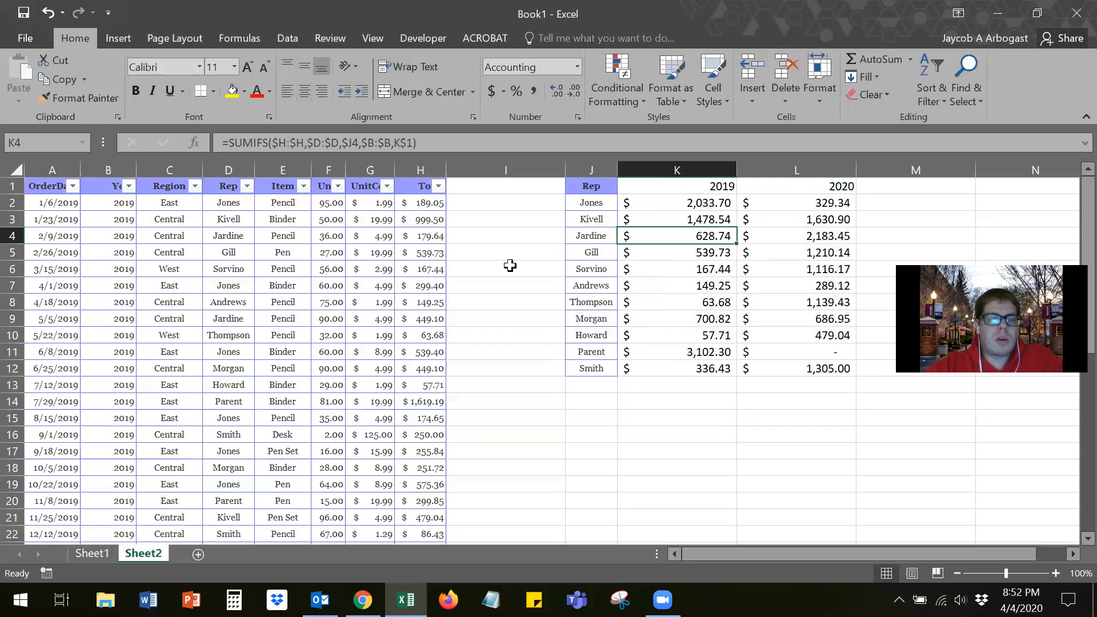
# Create a PivotTable from the whole order table, Table1, and place it on a new worksheet.
pyautogui.click(239, 338)
pyautogui.hotkey('ctrl', 'a')
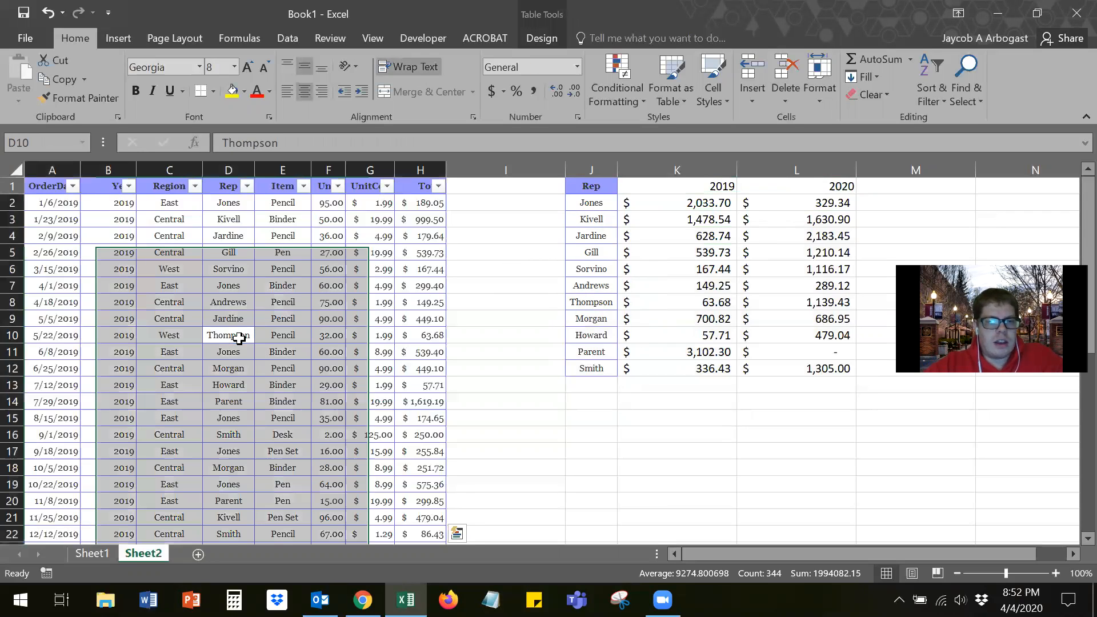
pyautogui.click(182, 235)
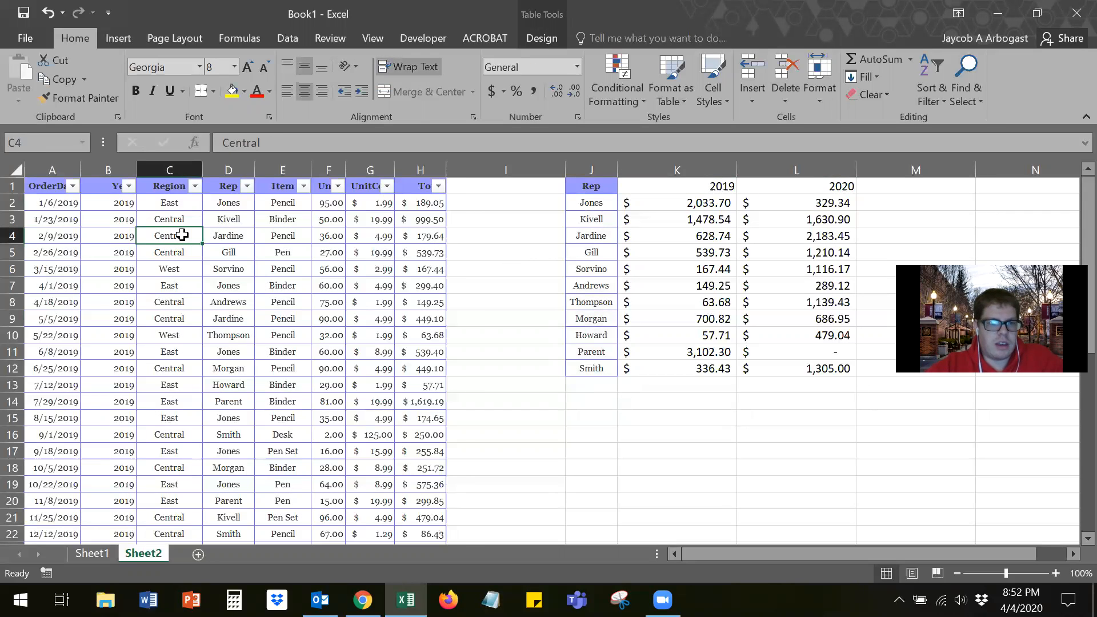
pyautogui.hotkey('ctrl', 'a')
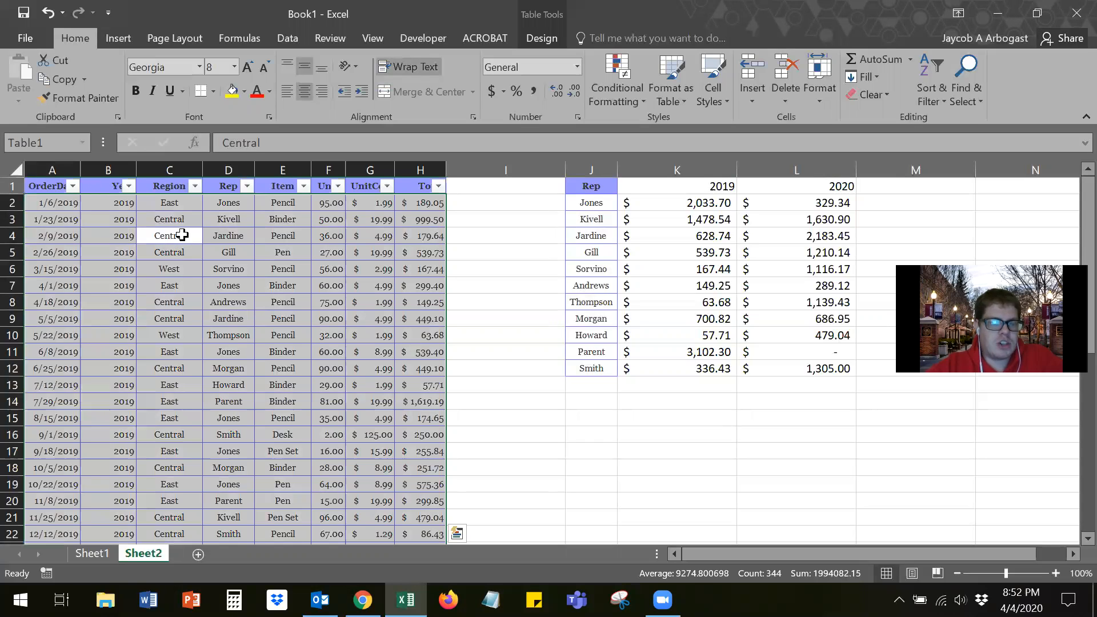
pyautogui.click(113, 37)
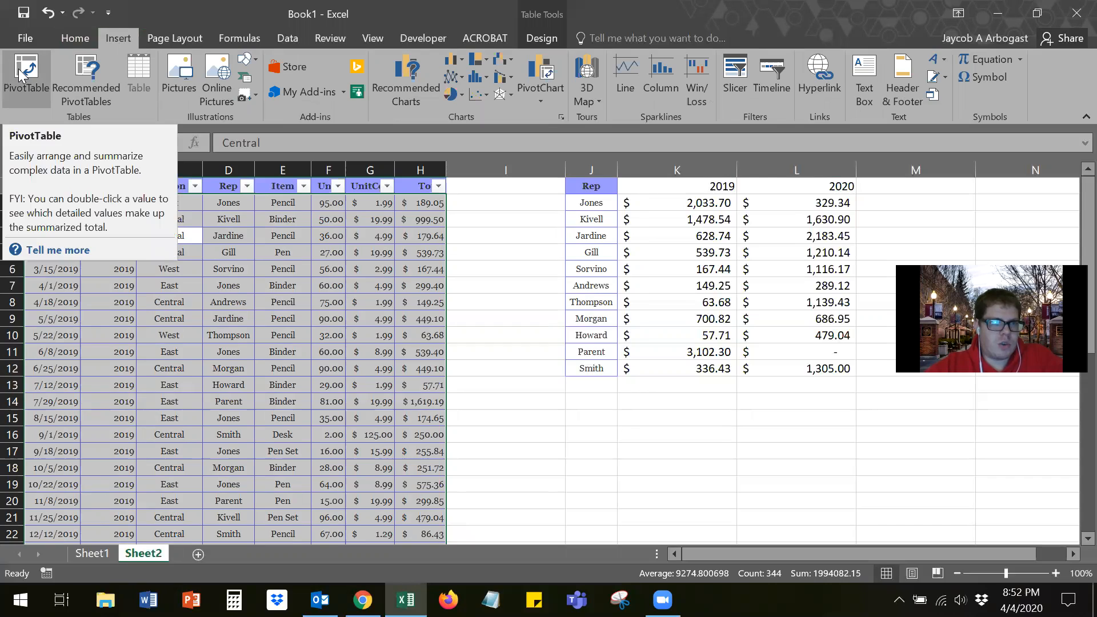
pyautogui.click(21, 74)
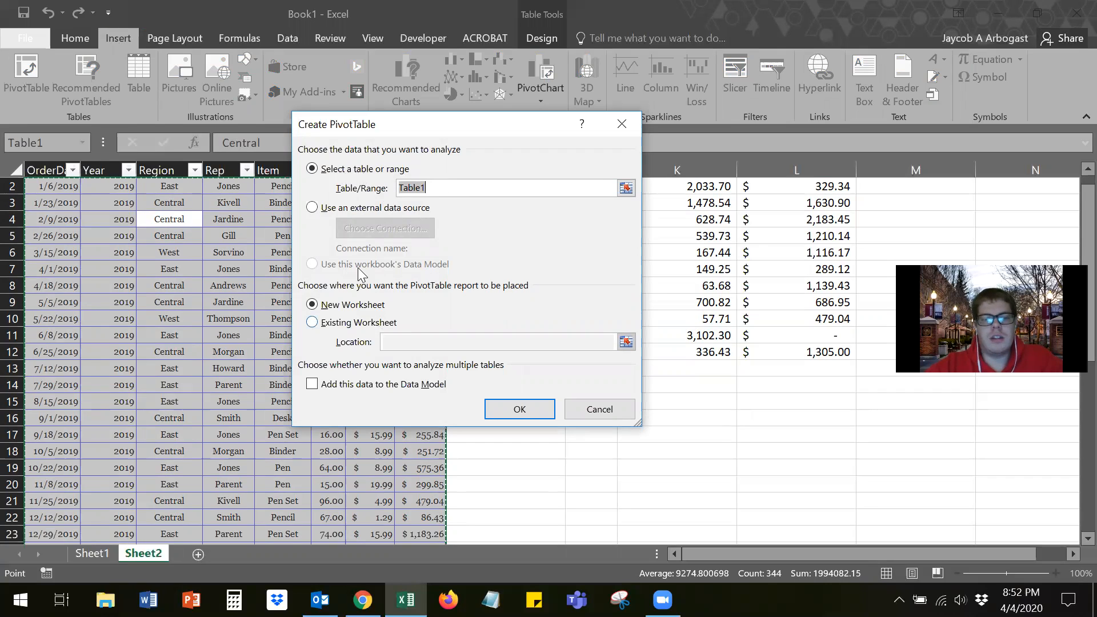
pyautogui.click(323, 310)
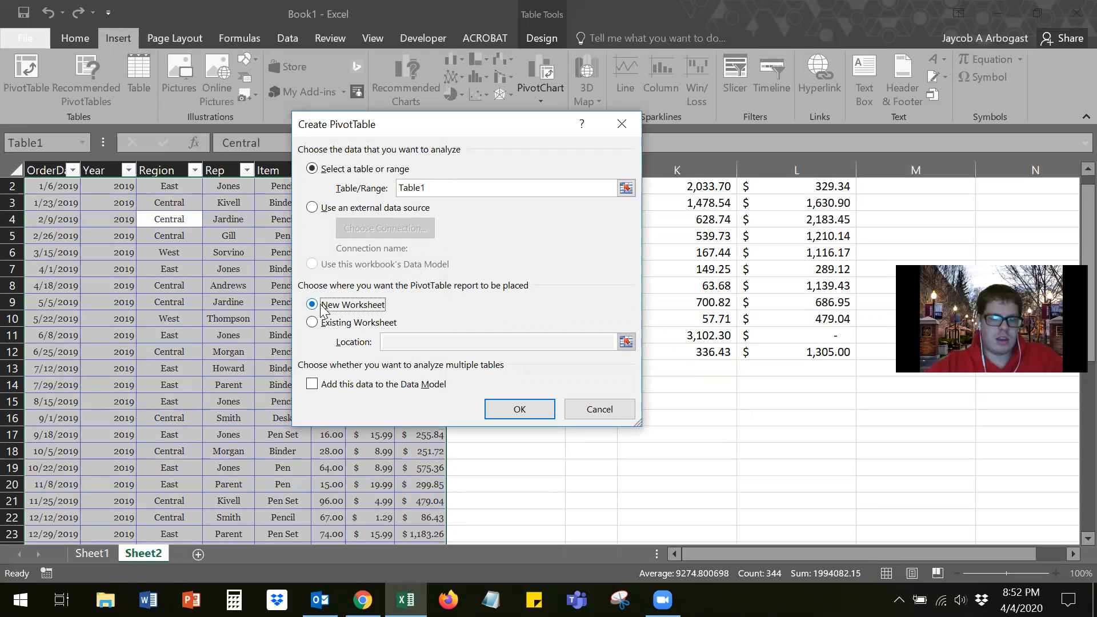
pyautogui.click(503, 405)
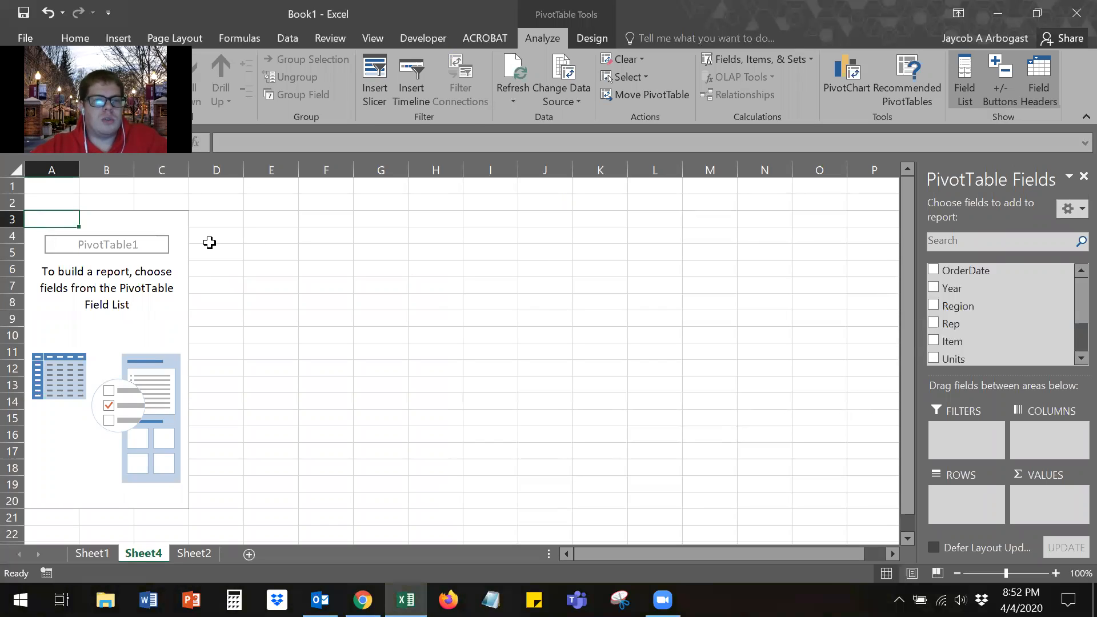
# Review the empty PivotTable's available fields and layout areas.
pyautogui.click(558, 256)
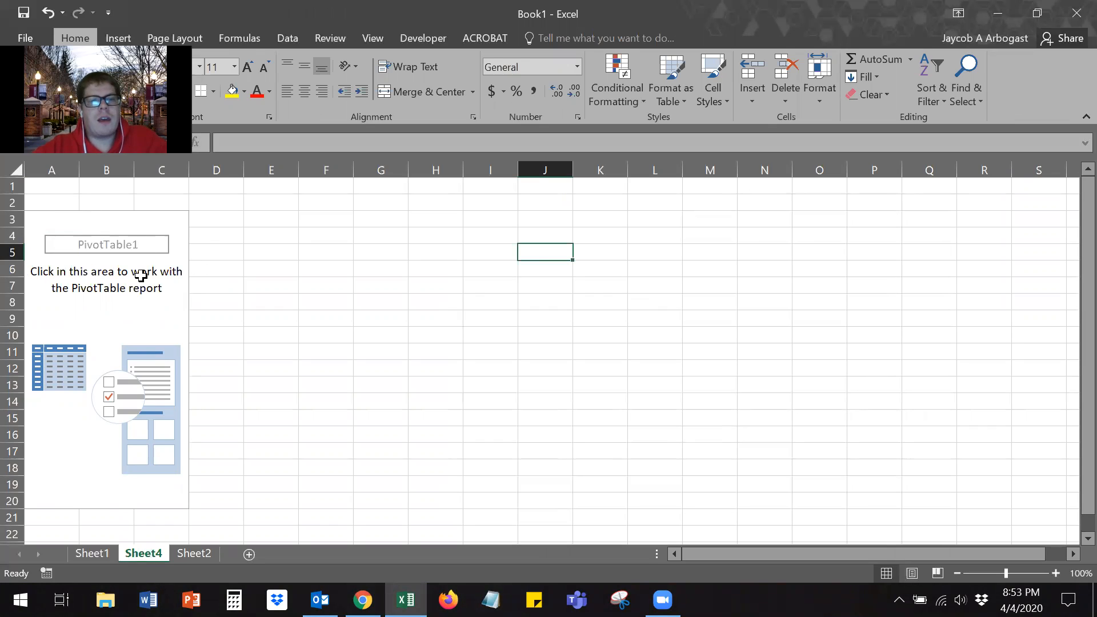
pyautogui.click(574, 281)
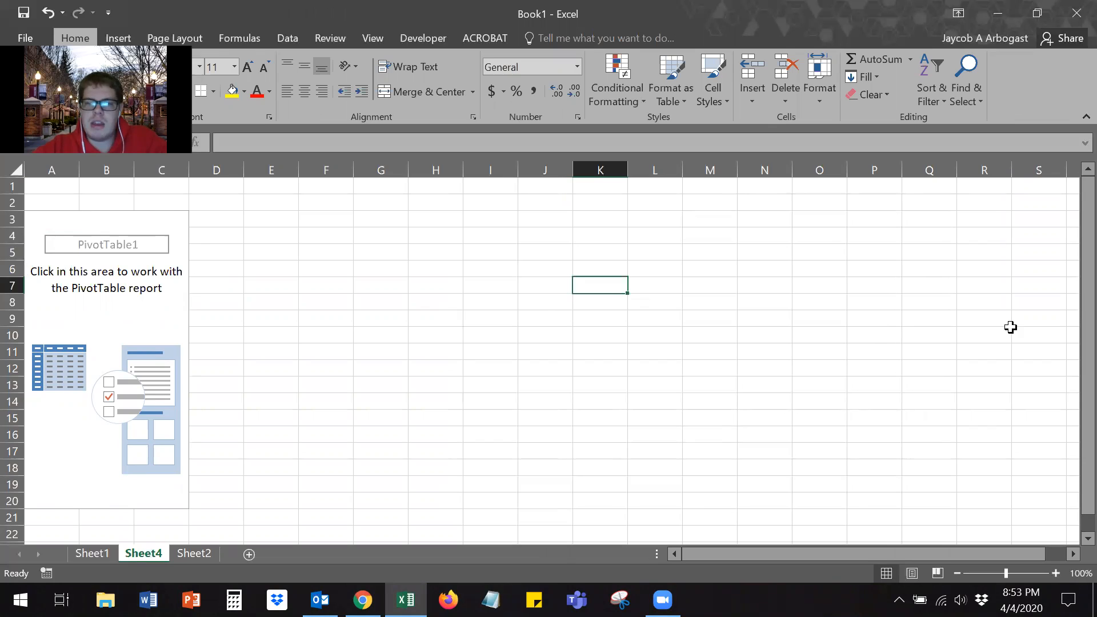
pyautogui.click(94, 283)
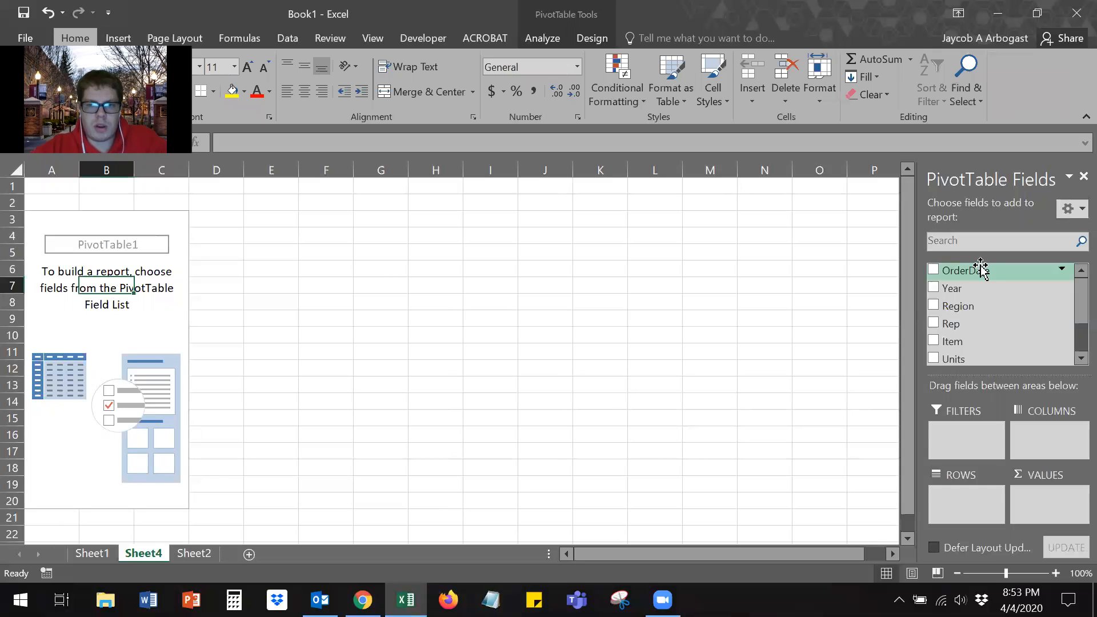
pyautogui.moveTo(1070, 302)
pyautogui.mouseDown()
pyautogui.moveTo(1070, 338)
pyautogui.moveTo(1070, 299)
pyautogui.mouseUp()
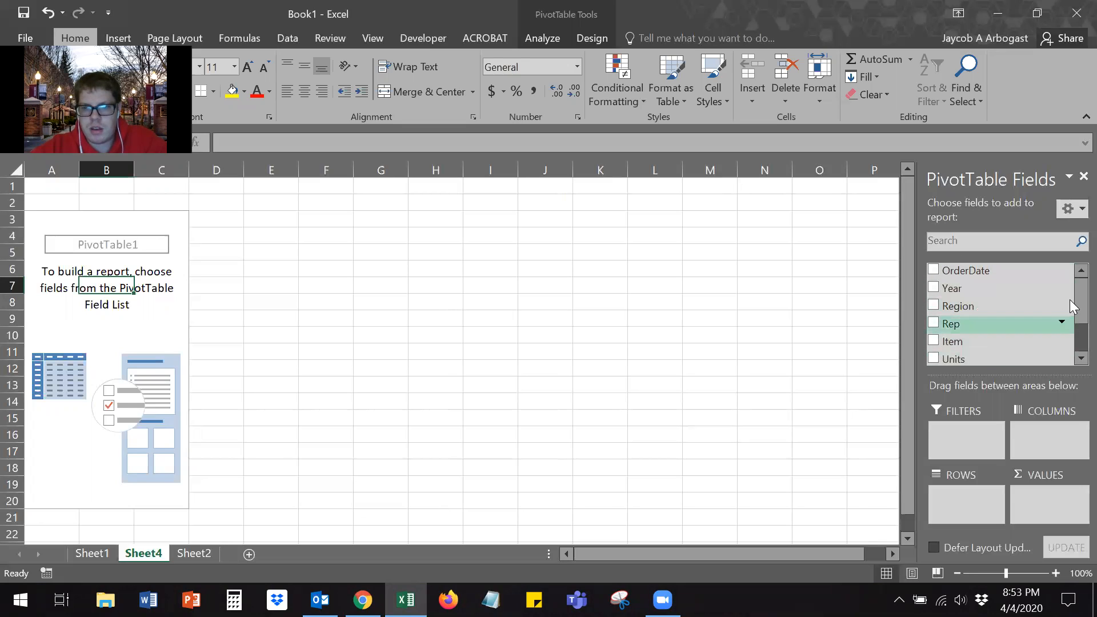
pyautogui.moveTo(1071, 306); pyautogui.dragTo(1071, 332)
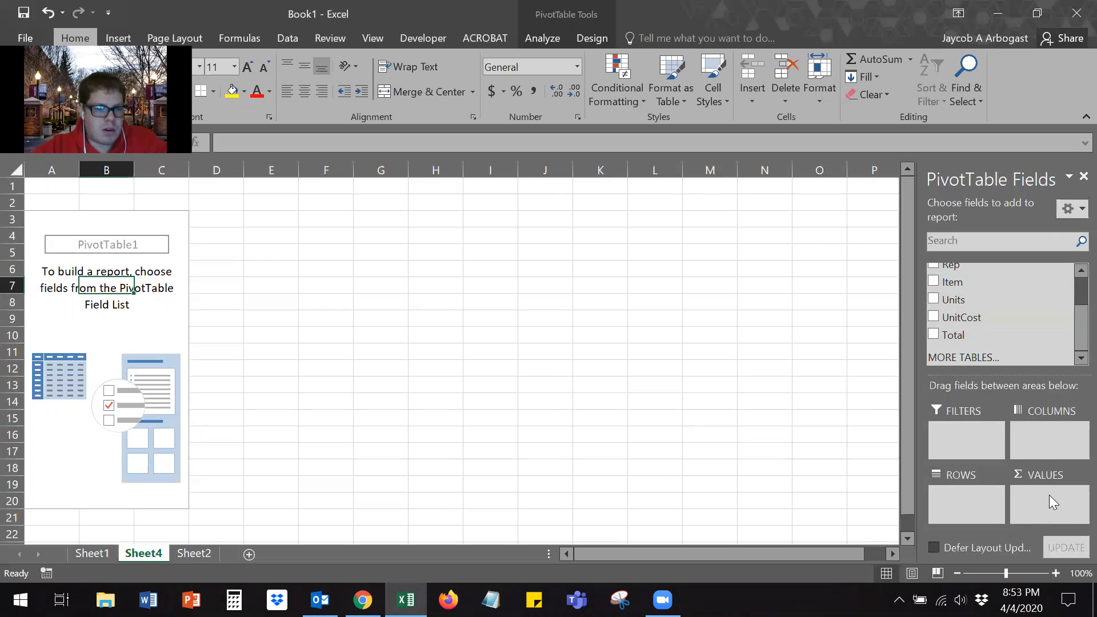
# Review the summary layout on Sheet2: reps down the rows, years 2019 and 2020 across the columns, and totals inside.
pyautogui.click(185, 553)
pyautogui.click(500, 434)
pyautogui.moveTo(1087, 231); pyautogui.dragTo(1071, 226)
pyautogui.moveTo(592, 204); pyautogui.dragTo(592, 371)
pyautogui.moveTo(686, 186); pyautogui.dragTo(795, 182)
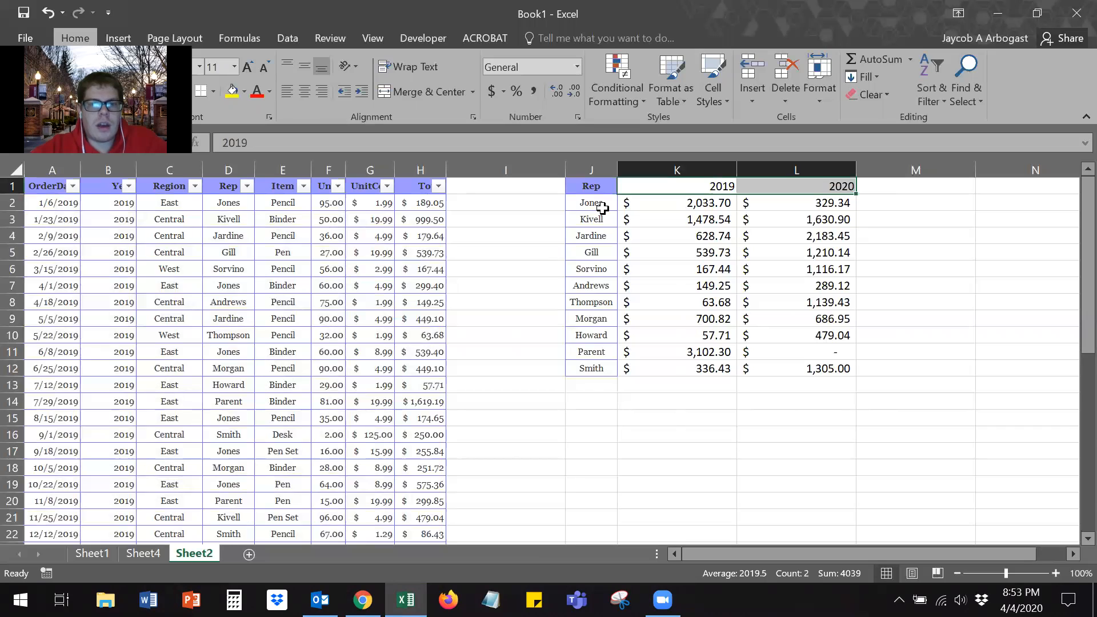
pyautogui.moveTo(603, 208); pyautogui.dragTo(600, 368)
pyautogui.moveTo(695, 184); pyautogui.dragTo(771, 170)
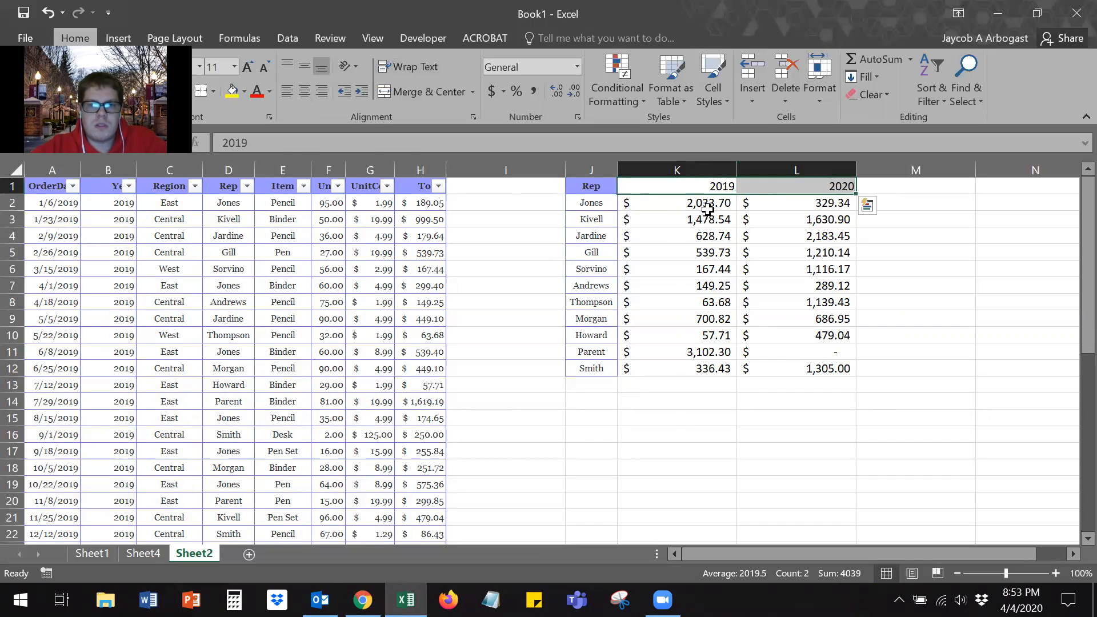
pyautogui.moveTo(657, 203); pyautogui.dragTo(686, 220)
pyautogui.moveTo(758, 287); pyautogui.dragTo(789, 372)
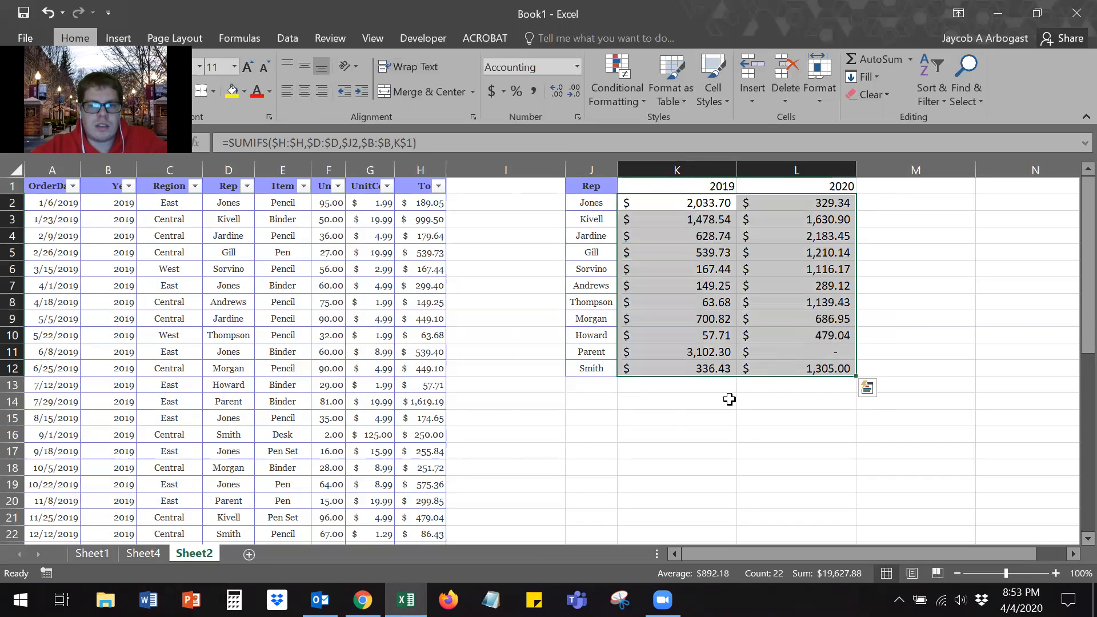
pyautogui.click(724, 403)
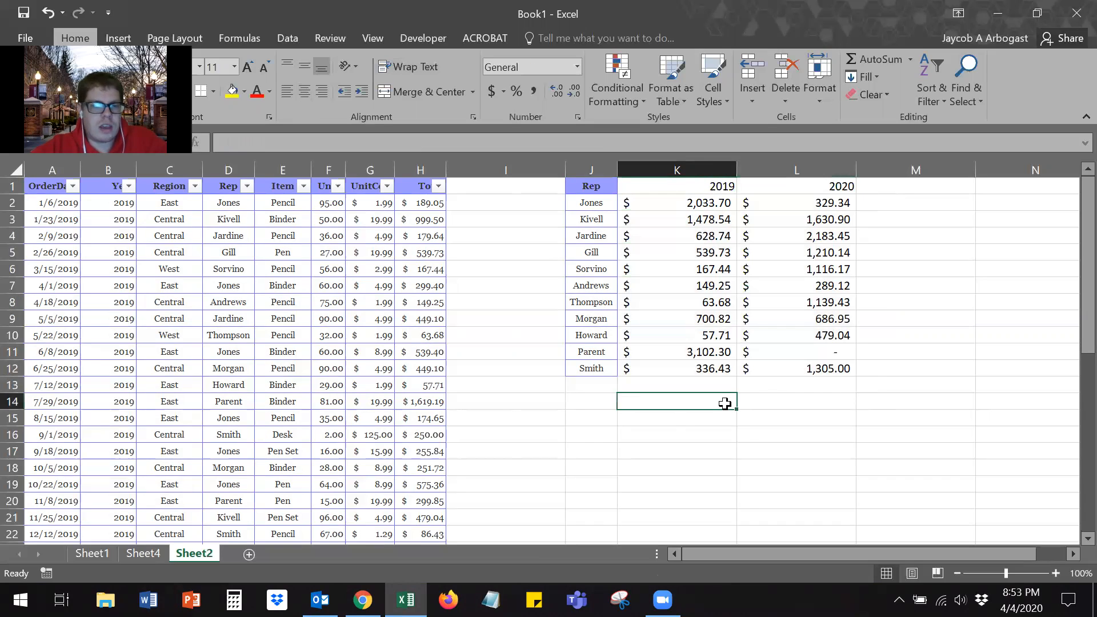
# Build the PivotTable on Sheet4 with Rep as rows, Year as columns and the sum of Total as values.
pyautogui.click(143, 554)
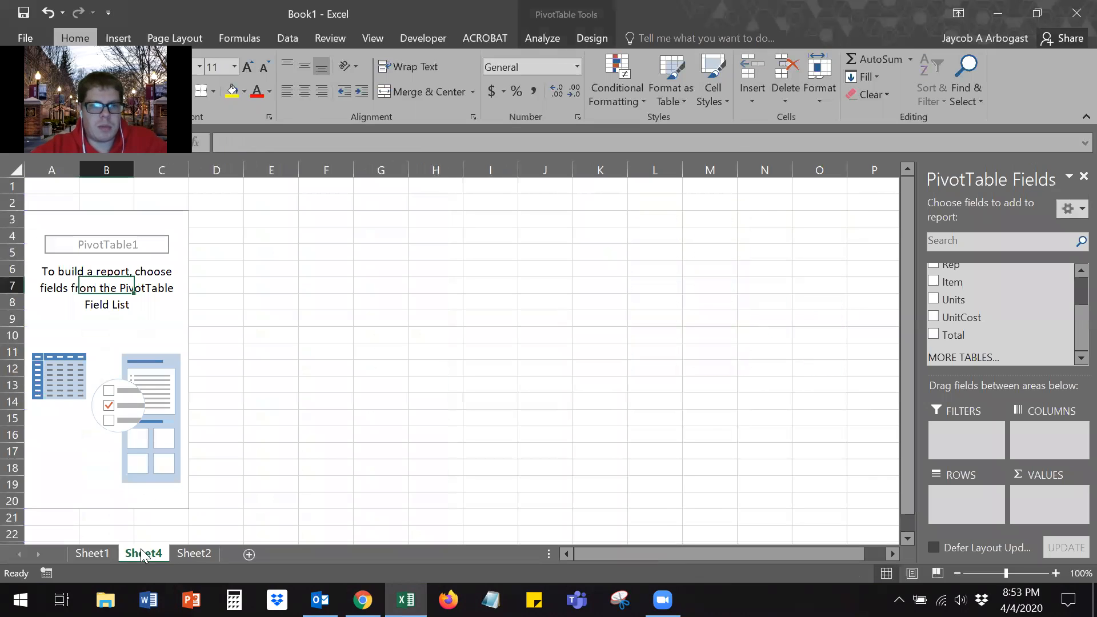
pyautogui.scroll(1, 1073, 314)
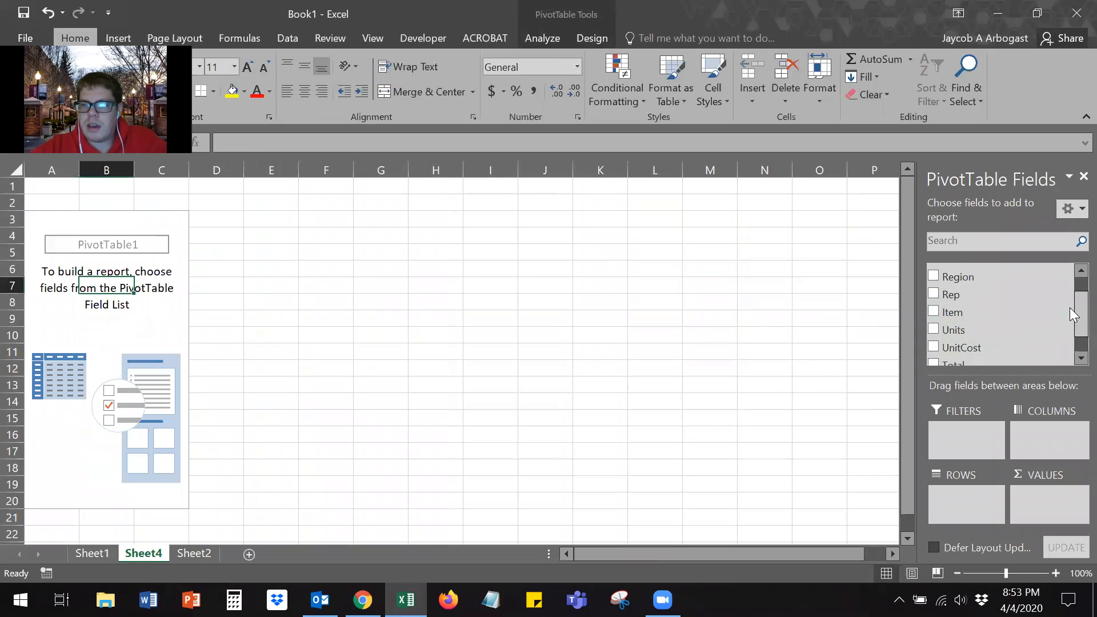
pyautogui.moveTo(946, 294); pyautogui.dragTo(955, 508)
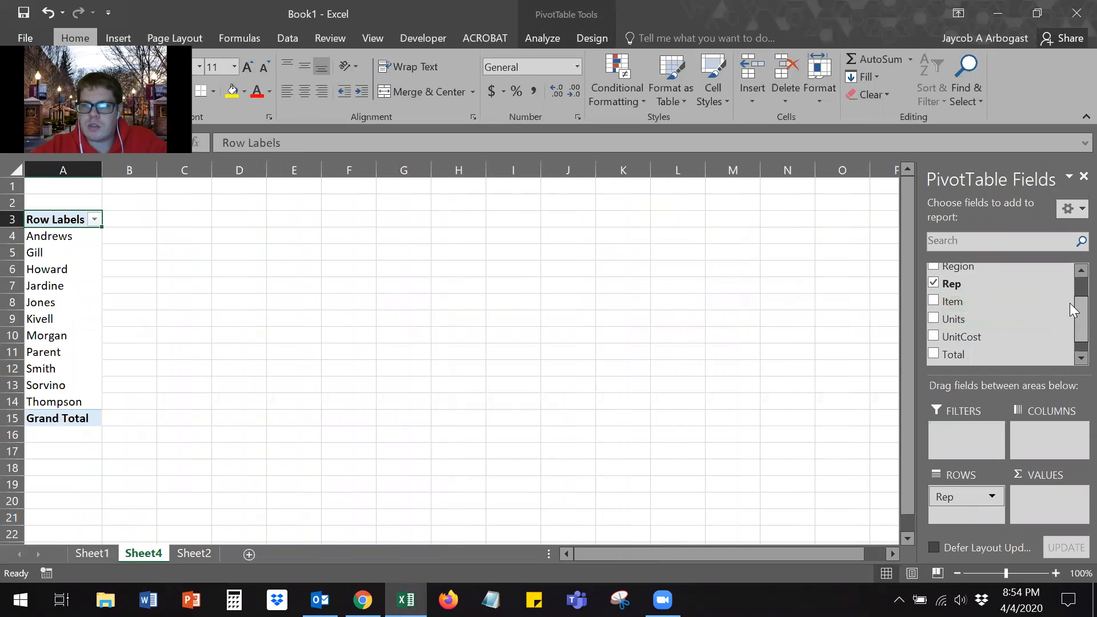
pyautogui.scroll(1, 1029, 297)
pyautogui.moveTo(980, 293); pyautogui.dragTo(1054, 437)
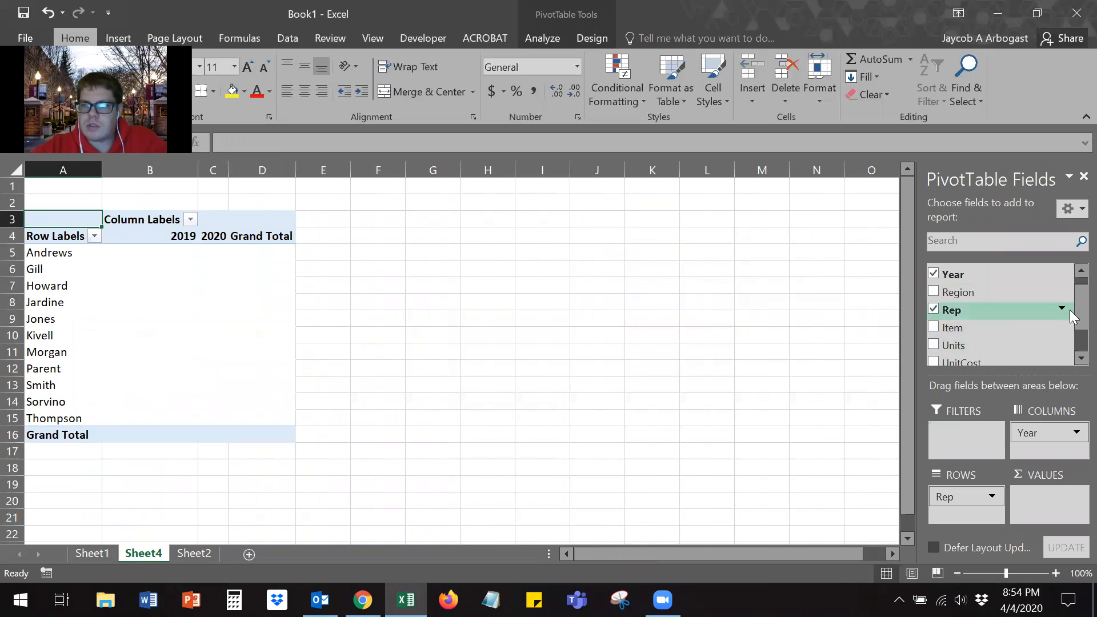
pyautogui.scroll(-1, 1070, 320)
pyautogui.moveTo(953, 335); pyautogui.dragTo(1064, 503)
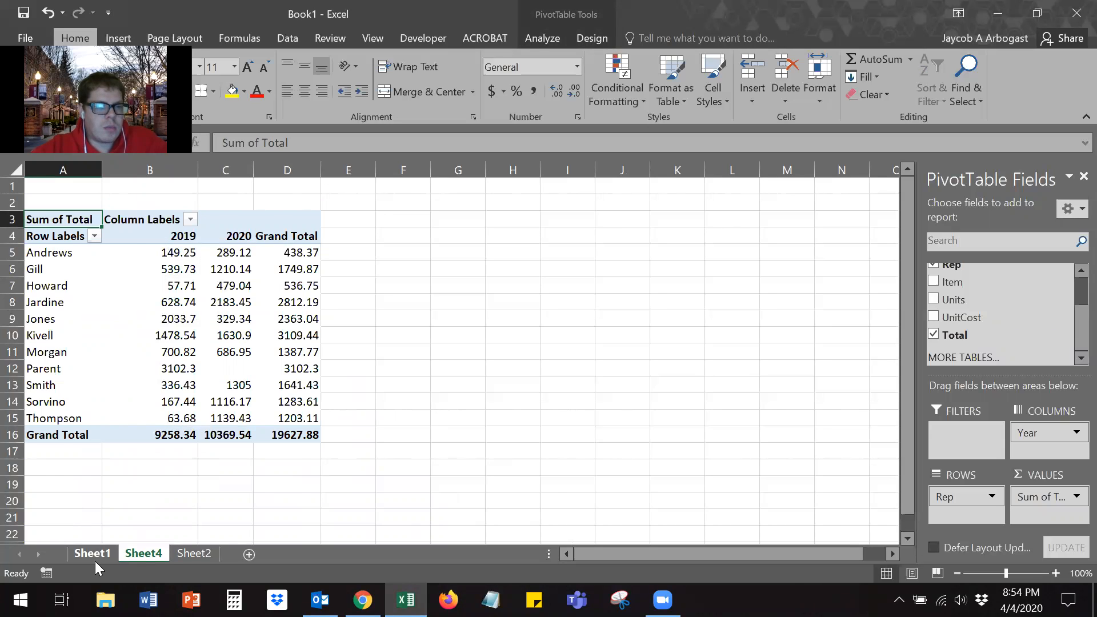
# Compare one rep's 2019 total in the Sheet2 summary with the same figure in the PivotTable on Sheet4.
pyautogui.click(192, 554)
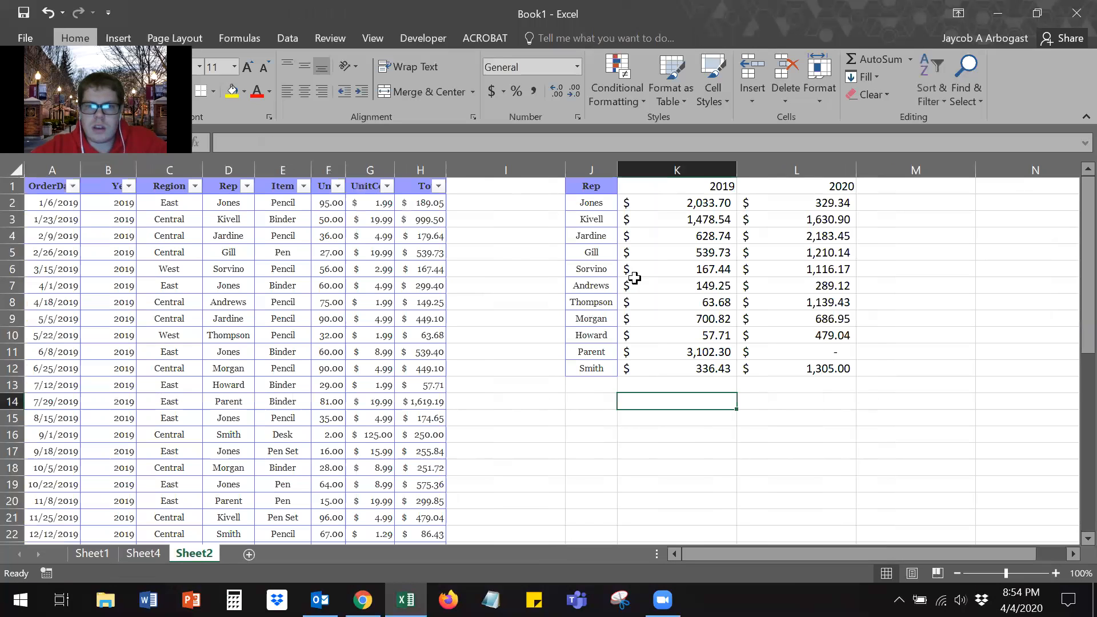
pyautogui.click(672, 349)
pyautogui.click(143, 554)
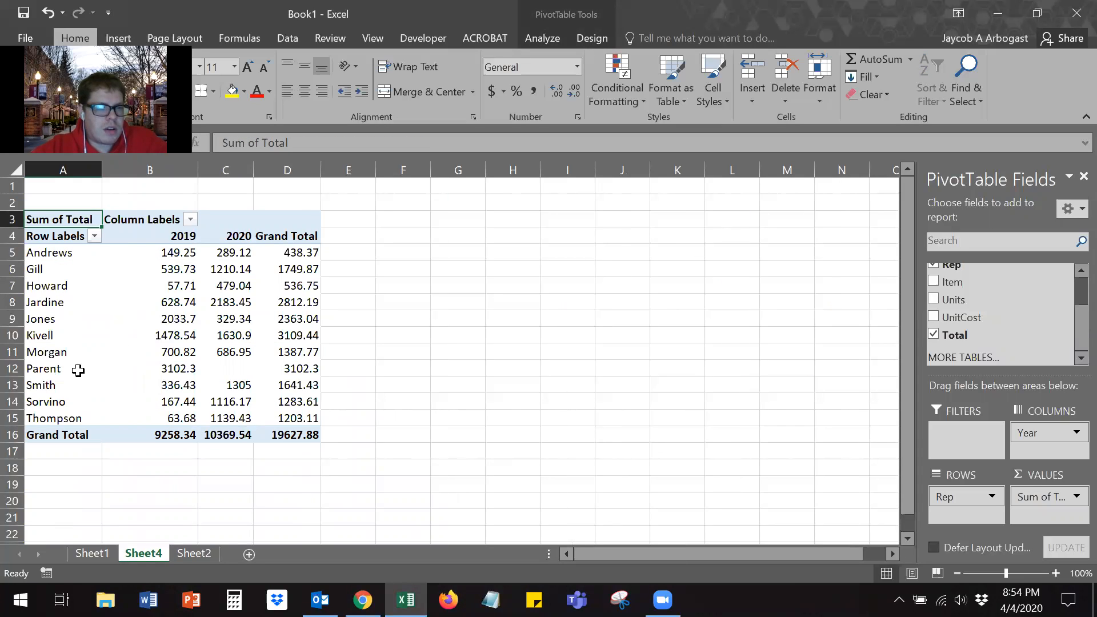
pyautogui.click(78, 371)
pyautogui.click(174, 368)
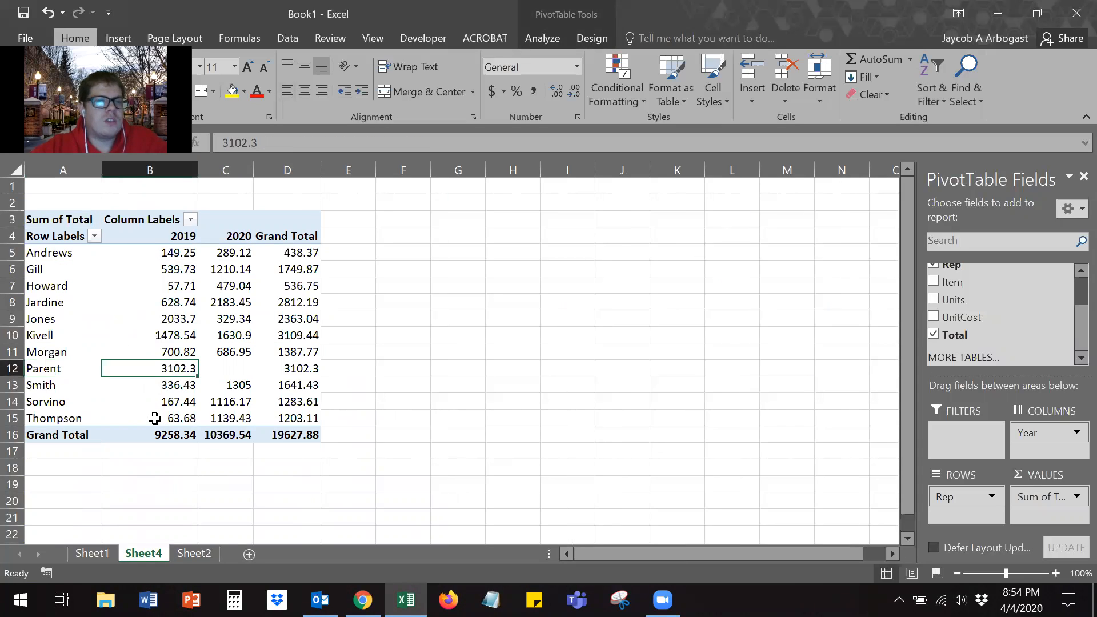
# Apply the Accounting number format to the PivotTable values B5:D16 and autofit all column widths on the sheet.
pyautogui.moveTo(155, 252)
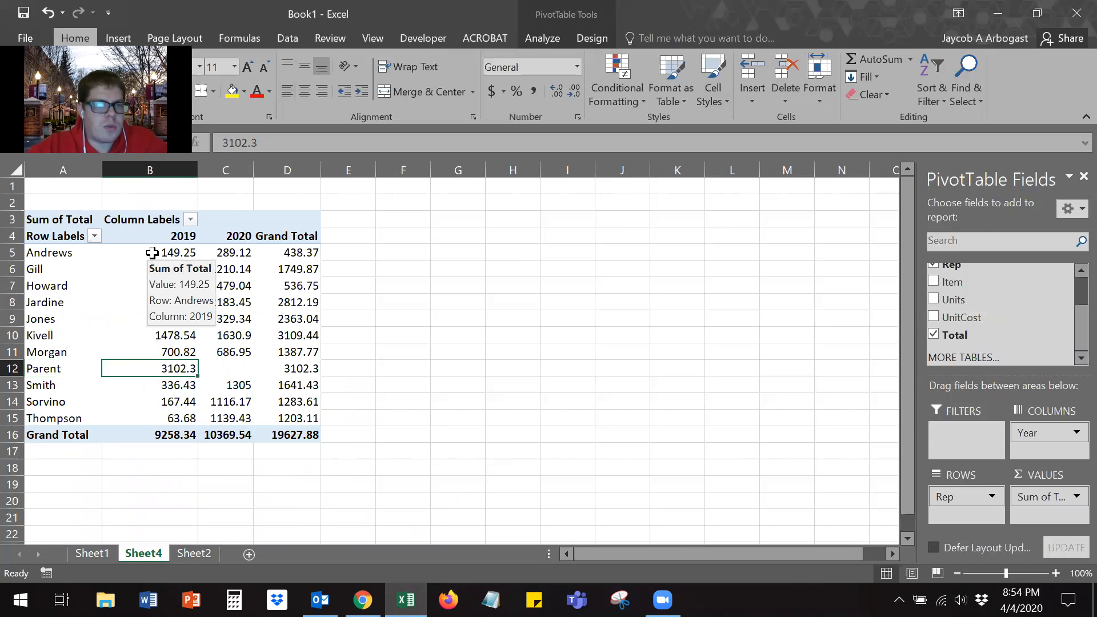
pyautogui.moveTo(150, 252); pyautogui.dragTo(306, 431)
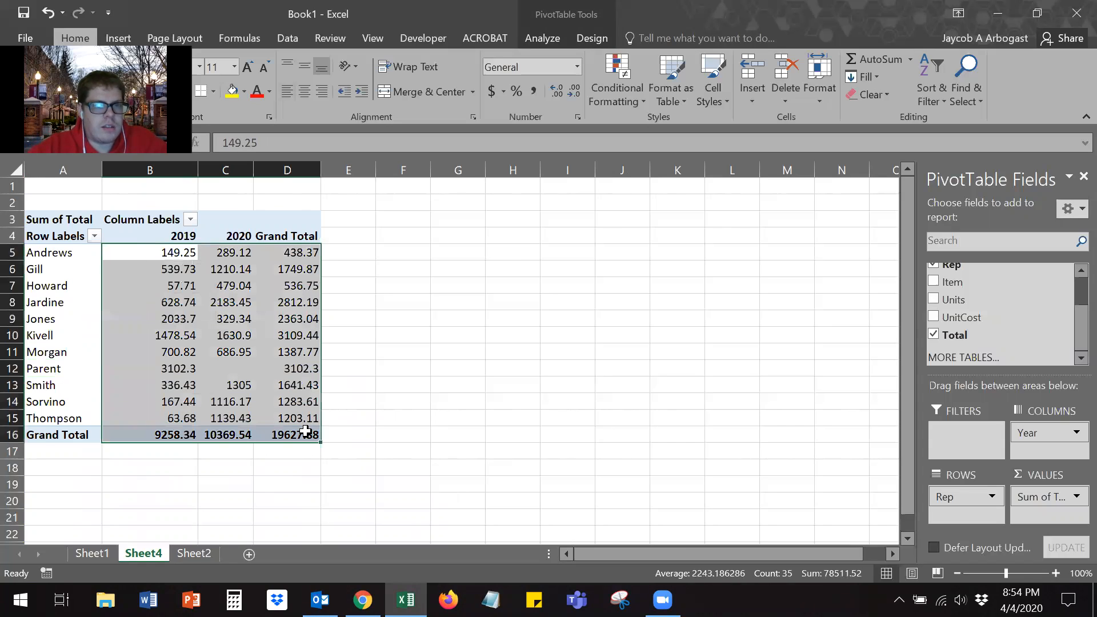
pyautogui.click(492, 91)
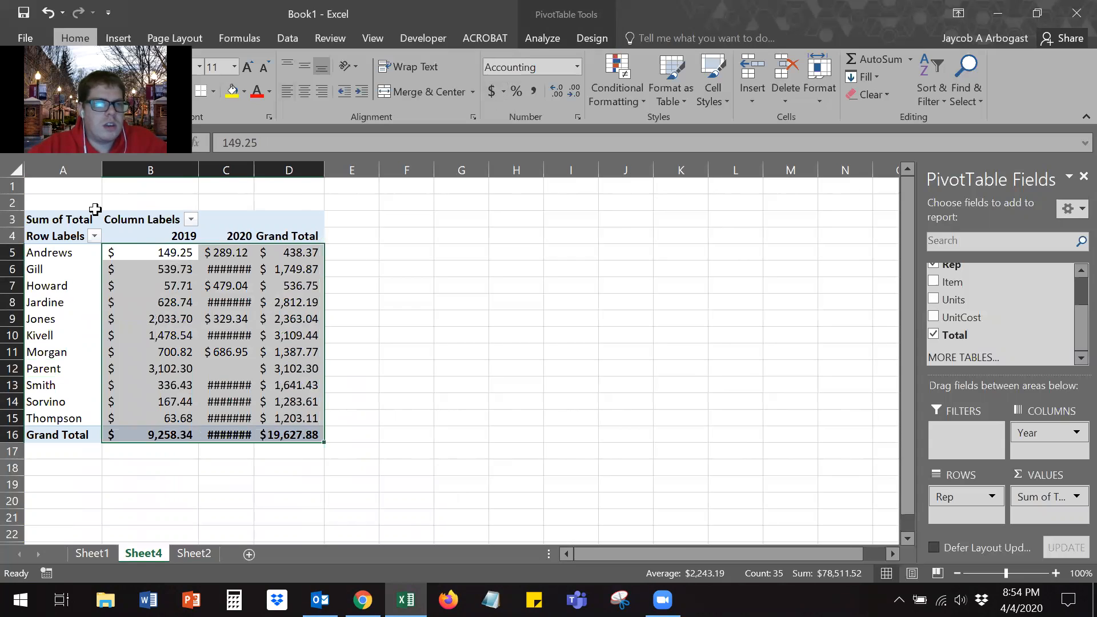
pyautogui.click(16, 168)
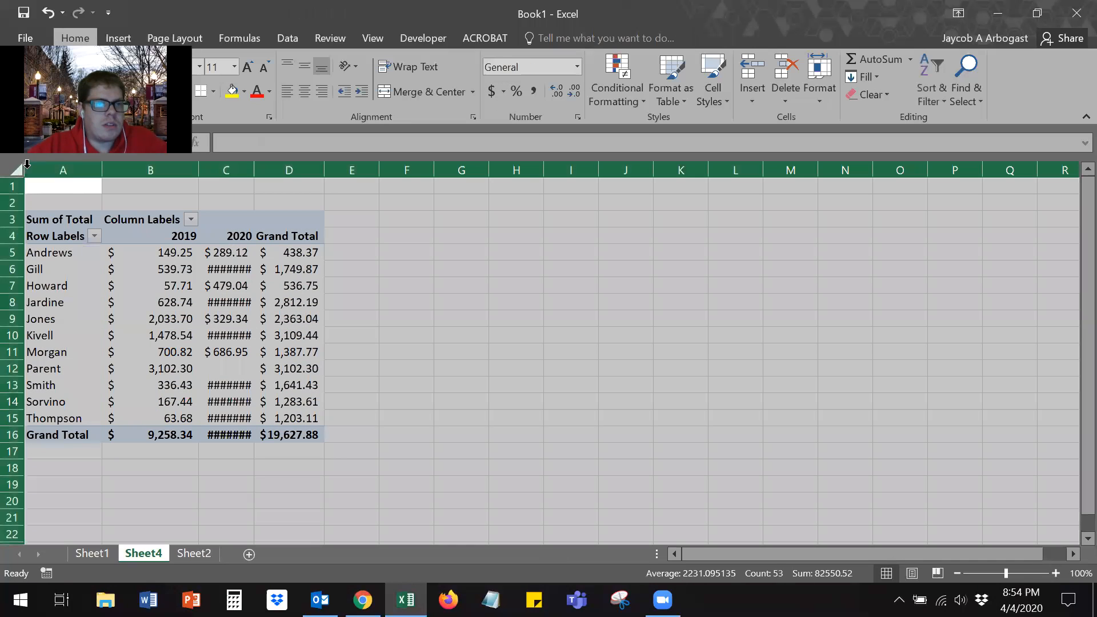
pyautogui.doubleClick(102, 172)
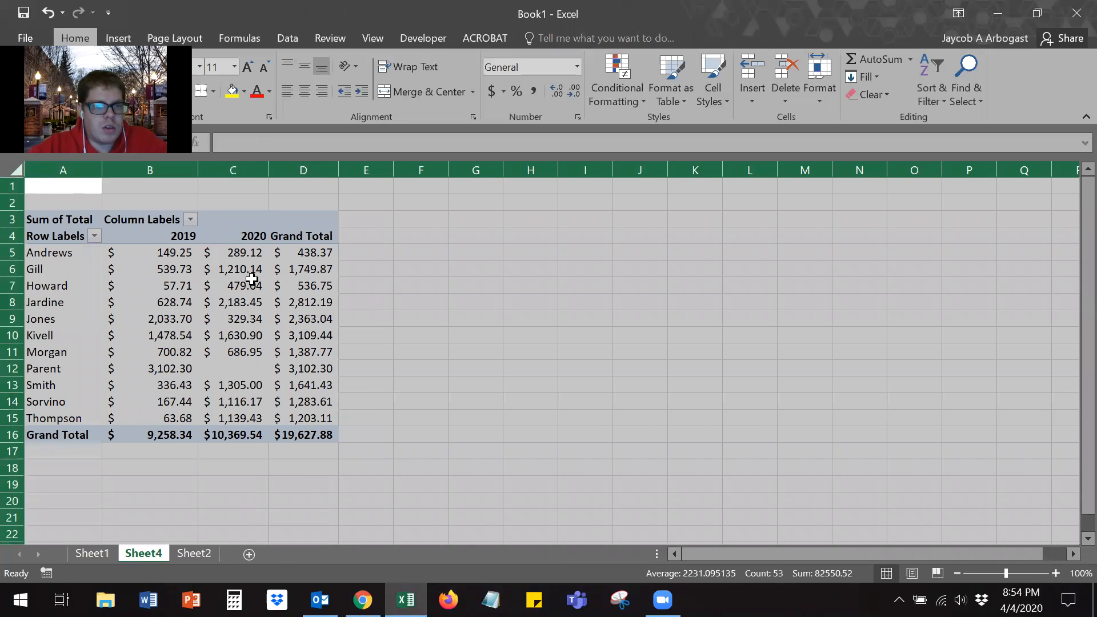
pyautogui.click(326, 417)
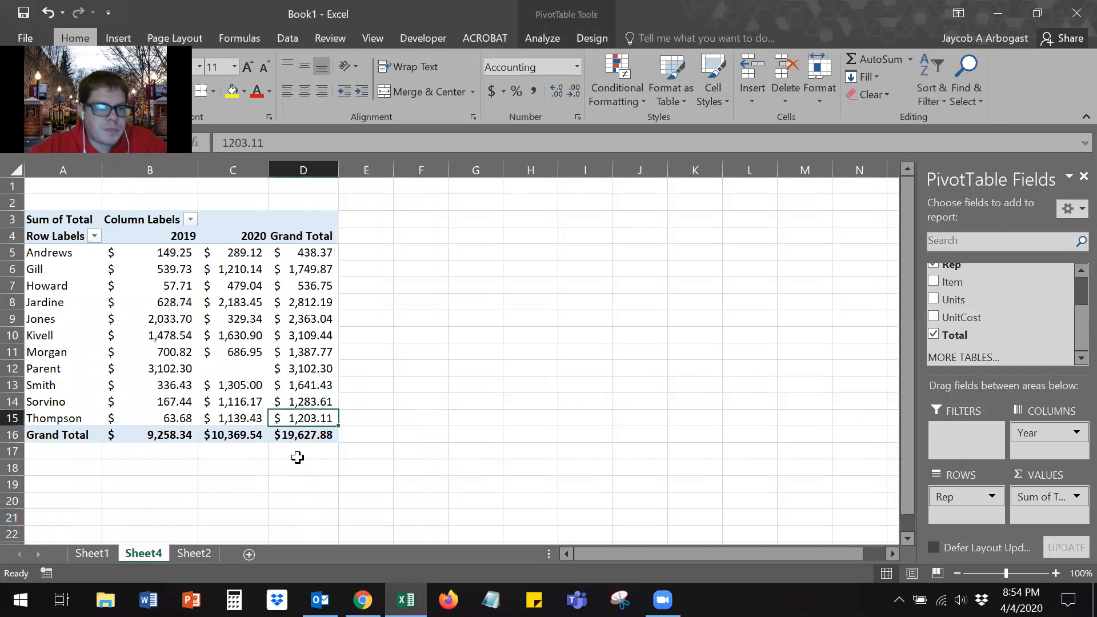
# Check the empty 2020 cell in row 12 and the Grand Total column, comparing the PivotTable with the Sheet2 summary.
pyautogui.click(209, 367)
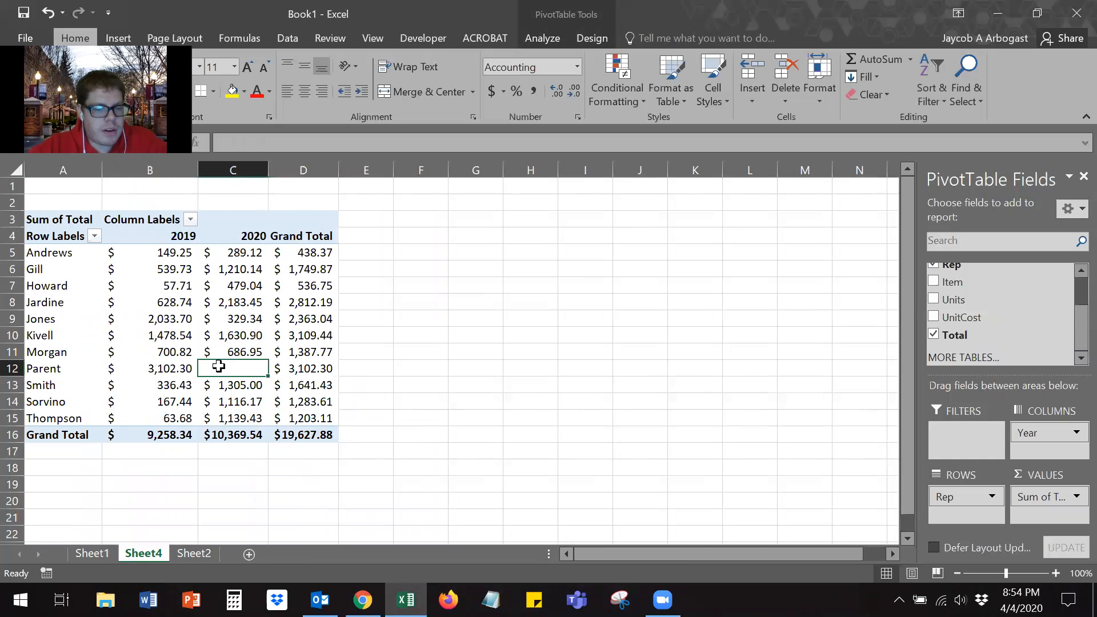
pyautogui.click(183, 369)
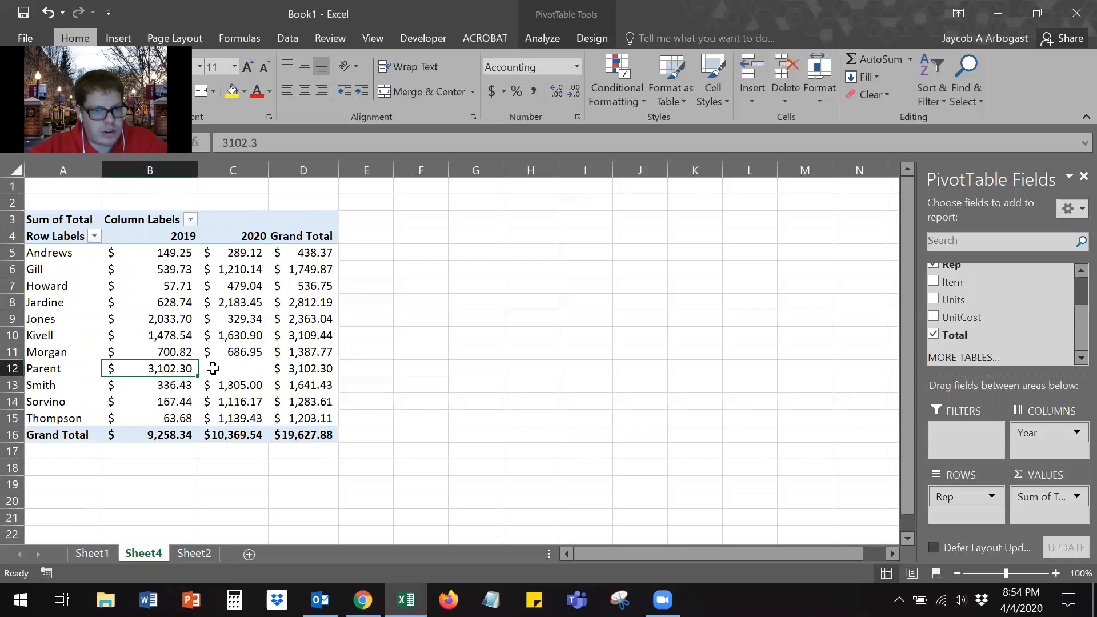
pyautogui.click(244, 367)
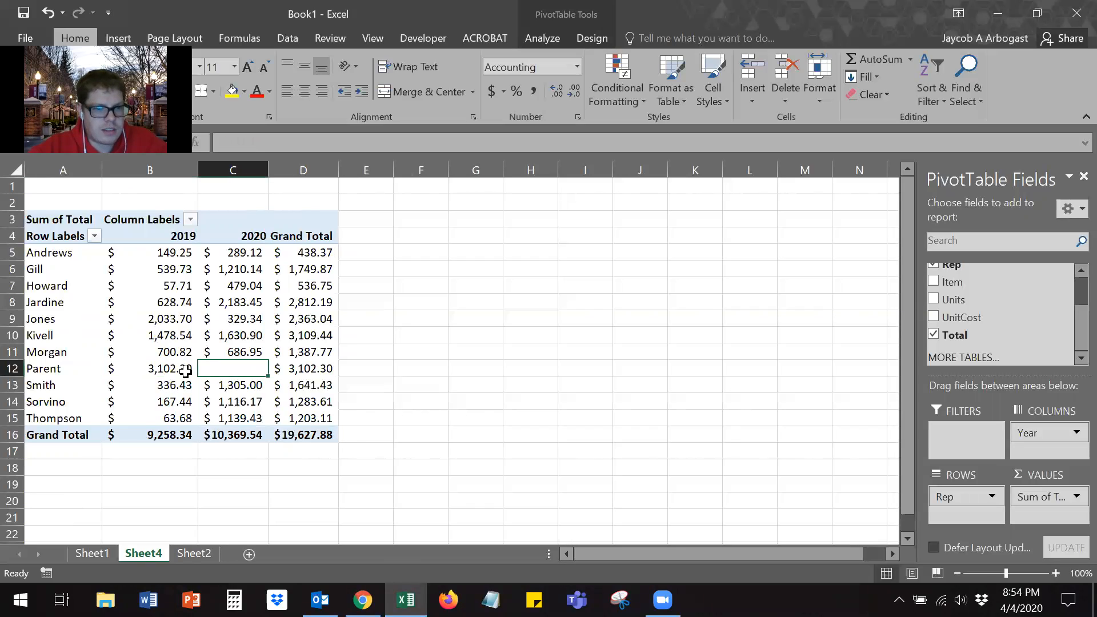
pyautogui.moveTo(184, 370); pyautogui.dragTo(227, 377)
pyautogui.moveTo(301, 257); pyautogui.dragTo(294, 441)
pyautogui.click(380, 401)
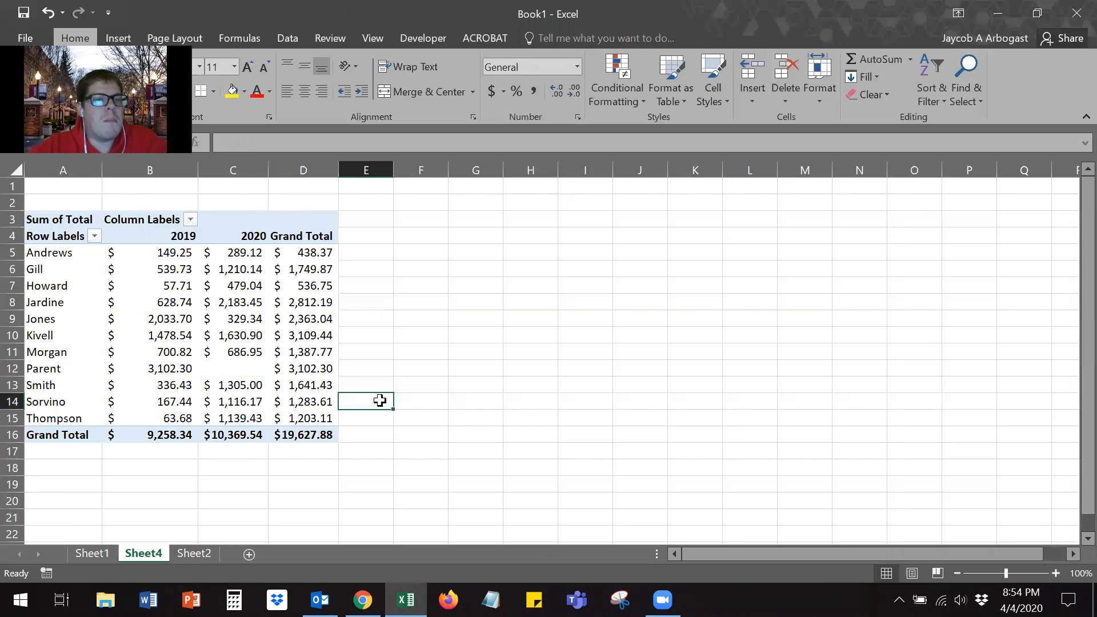
pyautogui.click(195, 555)
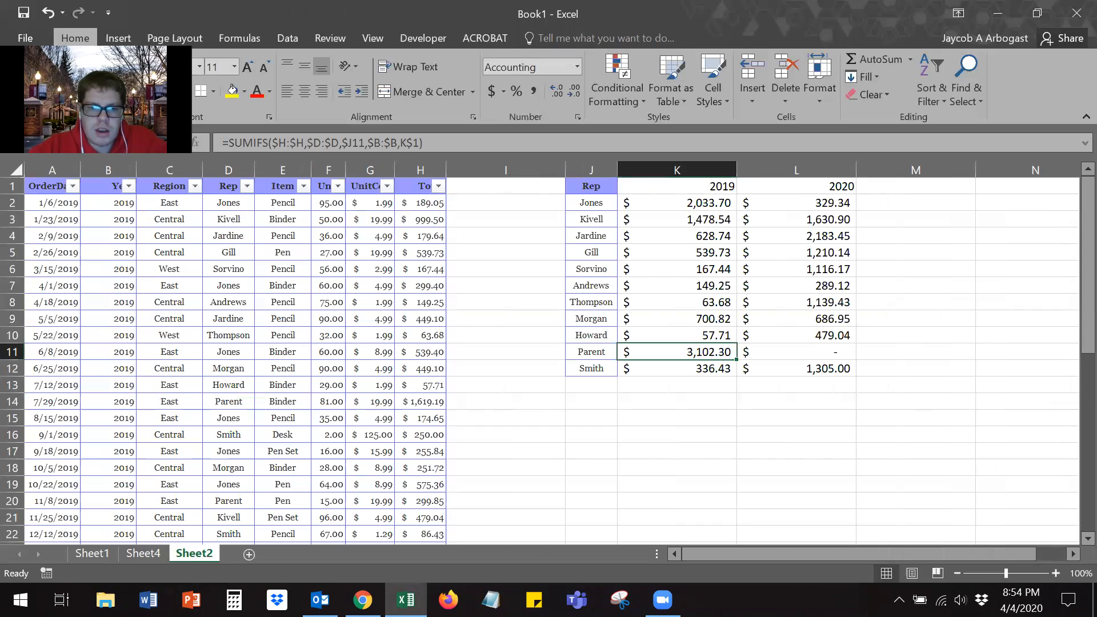
pyautogui.click(143, 558)
# Replace Total with the sum of Units as the values of the PivotTable on Sheet4.
pyautogui.click(129, 269)
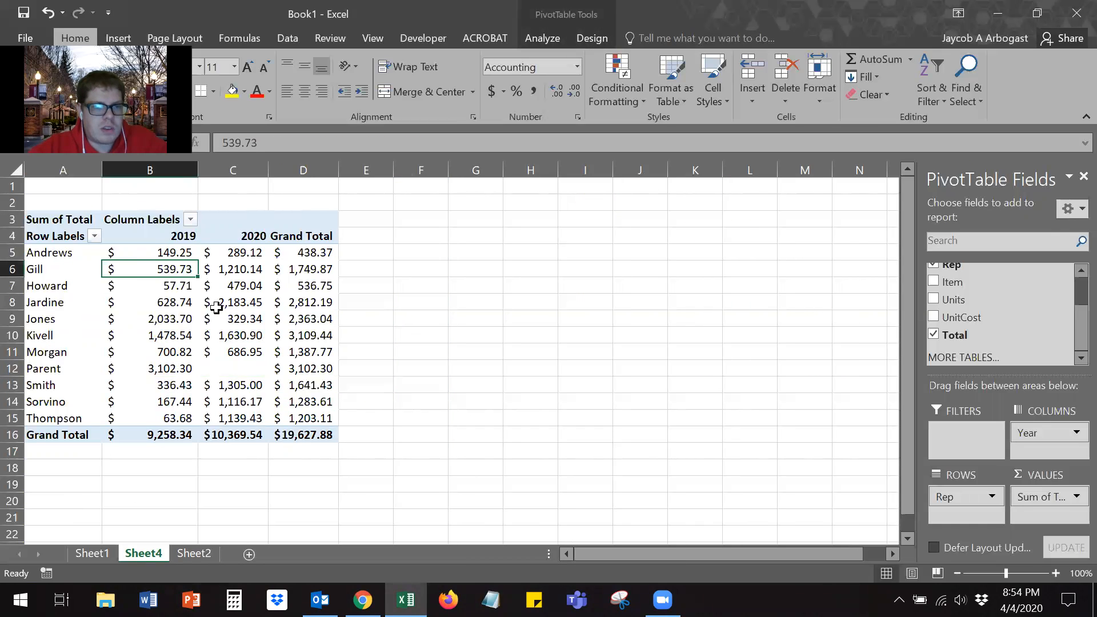
pyautogui.moveTo(286, 353)
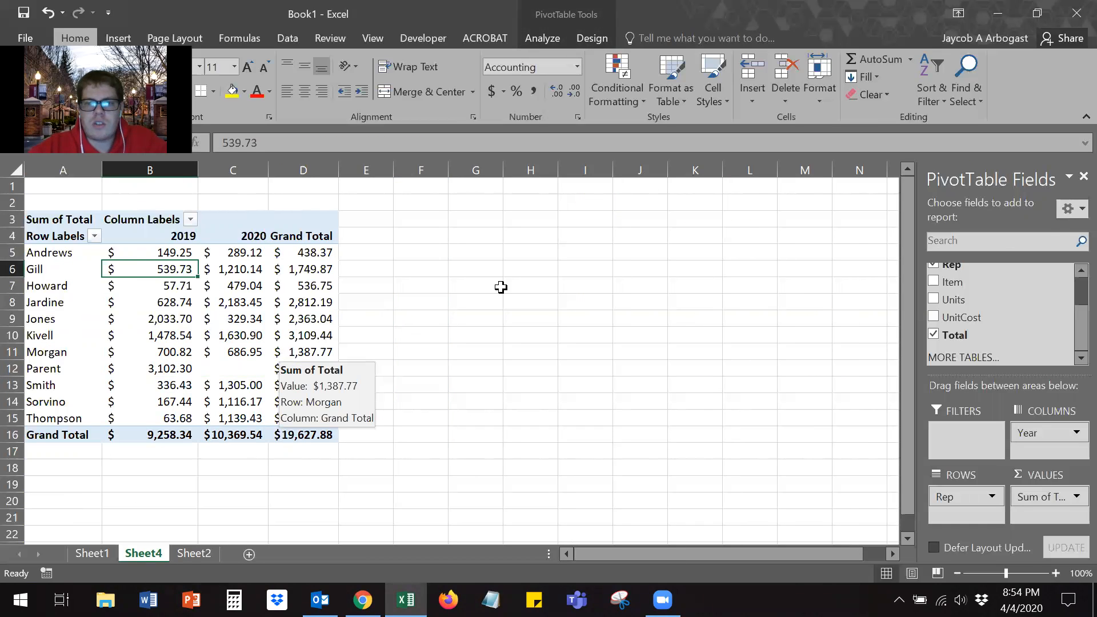
pyautogui.scroll(2, 1070, 314)
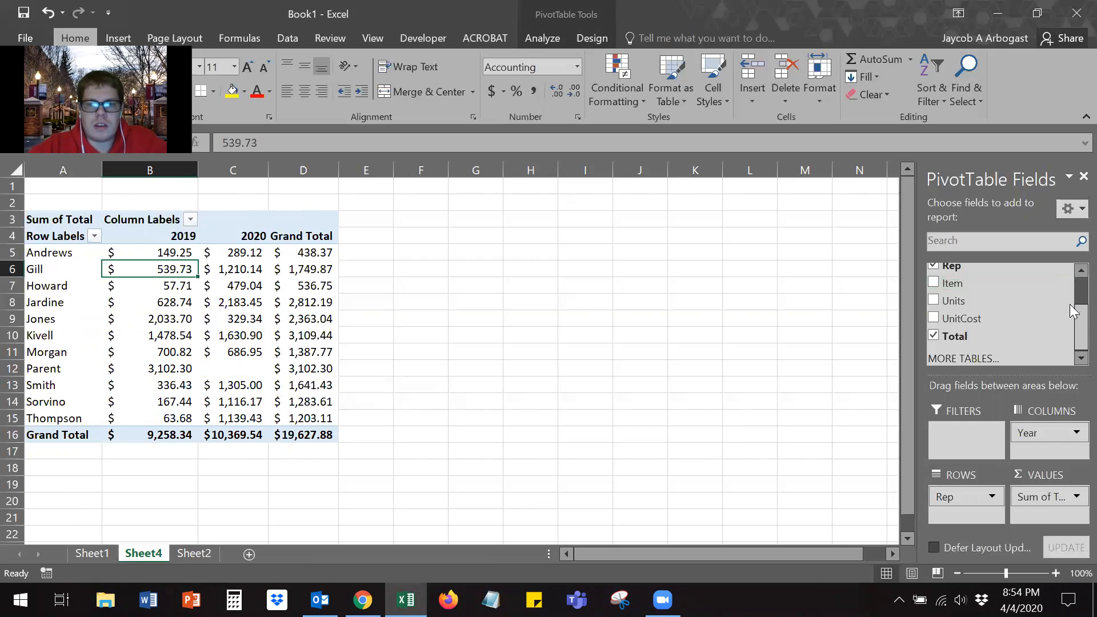
pyautogui.scroll(-1, 1070, 302)
pyautogui.moveTo(974, 318); pyautogui.dragTo(1000, 319)
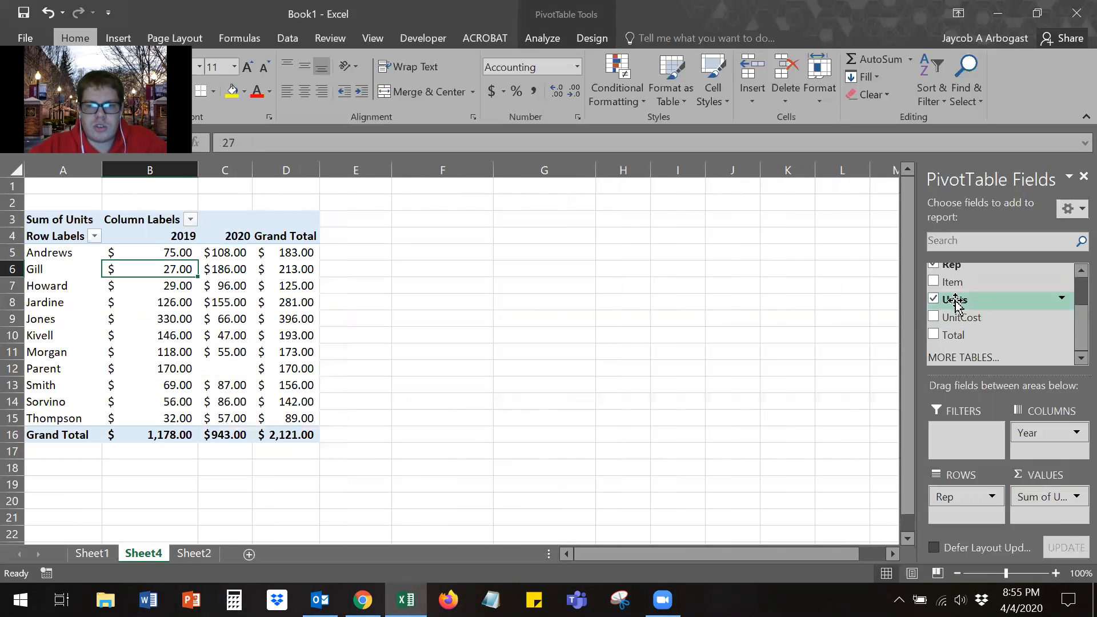
pyautogui.moveTo(1053, 498); pyautogui.dragTo(1015, 319)
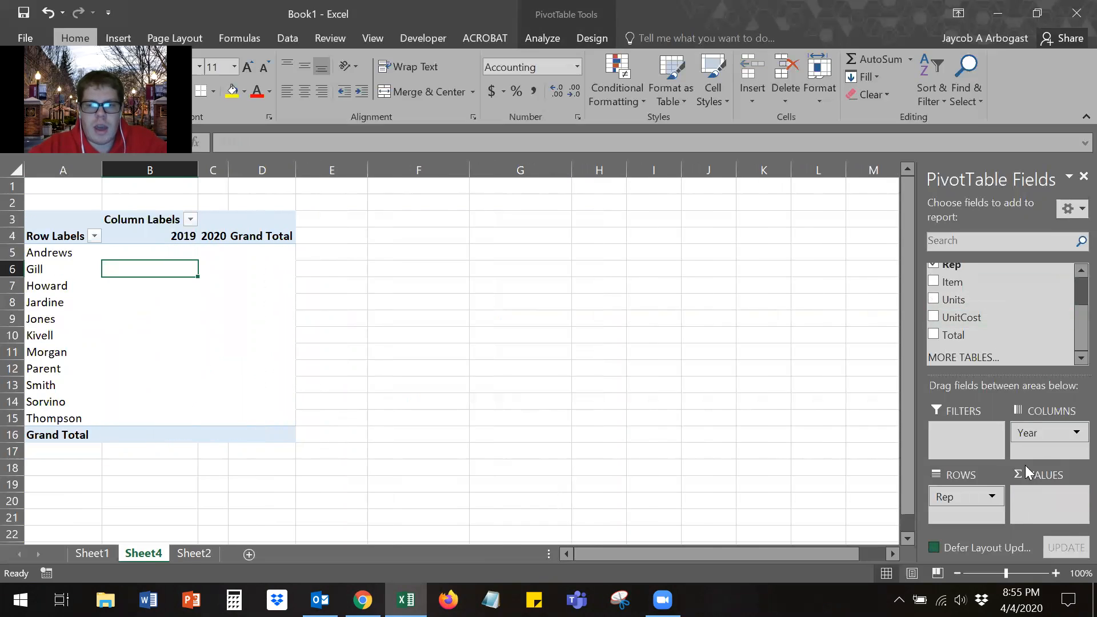
pyautogui.moveTo(971, 302); pyautogui.dragTo(1037, 502)
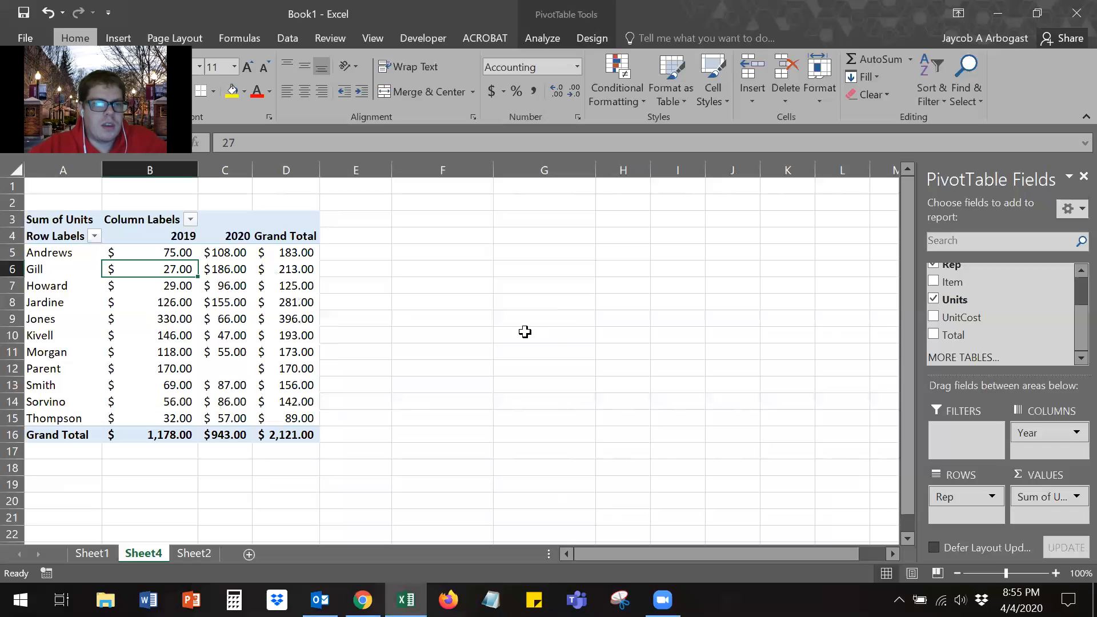
# Apply the comma style to the PivotTable values B5:D16 to remove the currency symbols.
pyautogui.moveTo(177, 246); pyautogui.dragTo(288, 437)
pyautogui.click(539, 96)
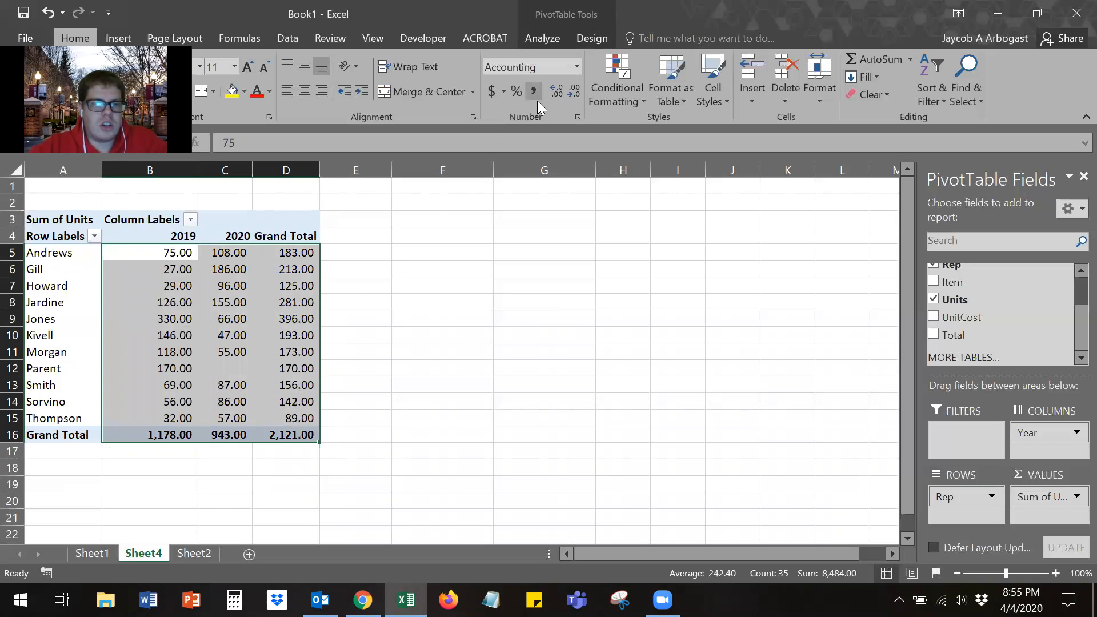
pyautogui.click(308, 303)
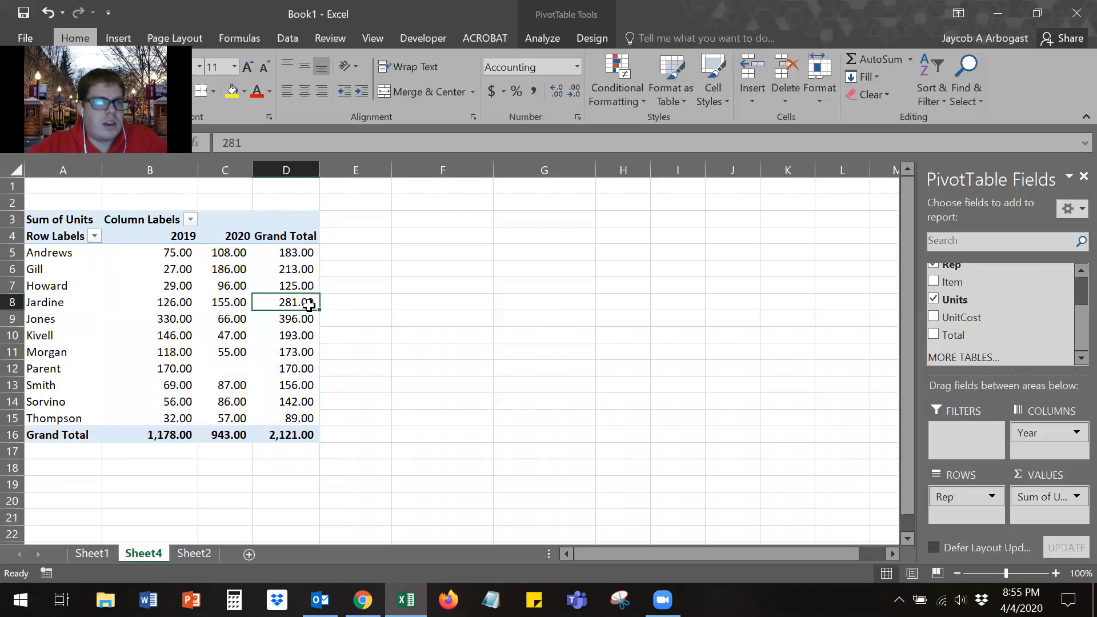
pyautogui.click(365, 330)
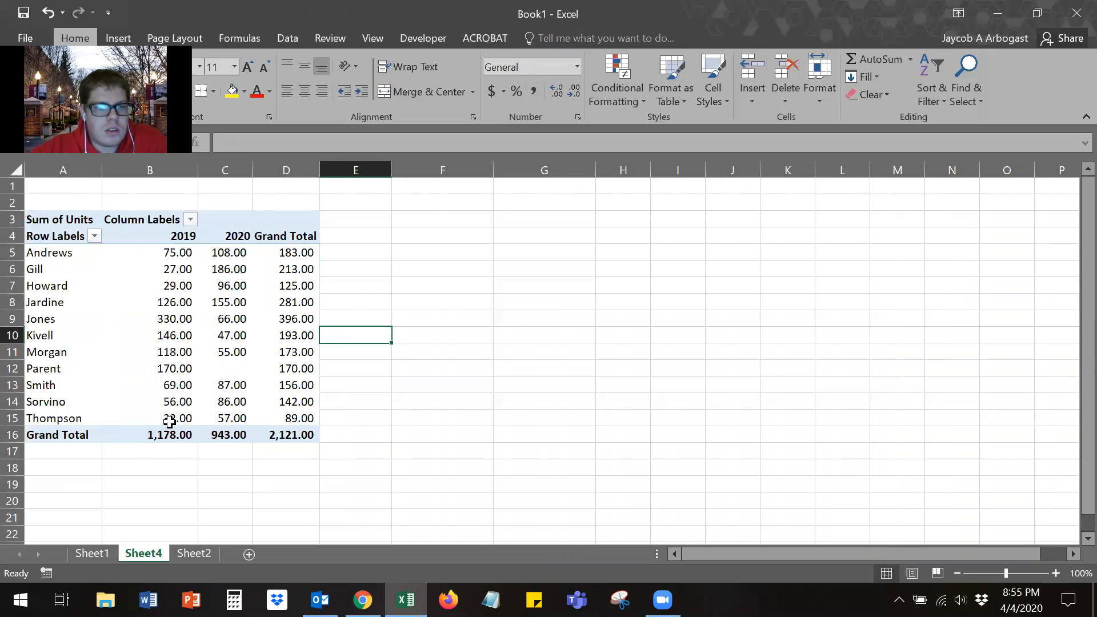
pyautogui.moveTo(257, 422)
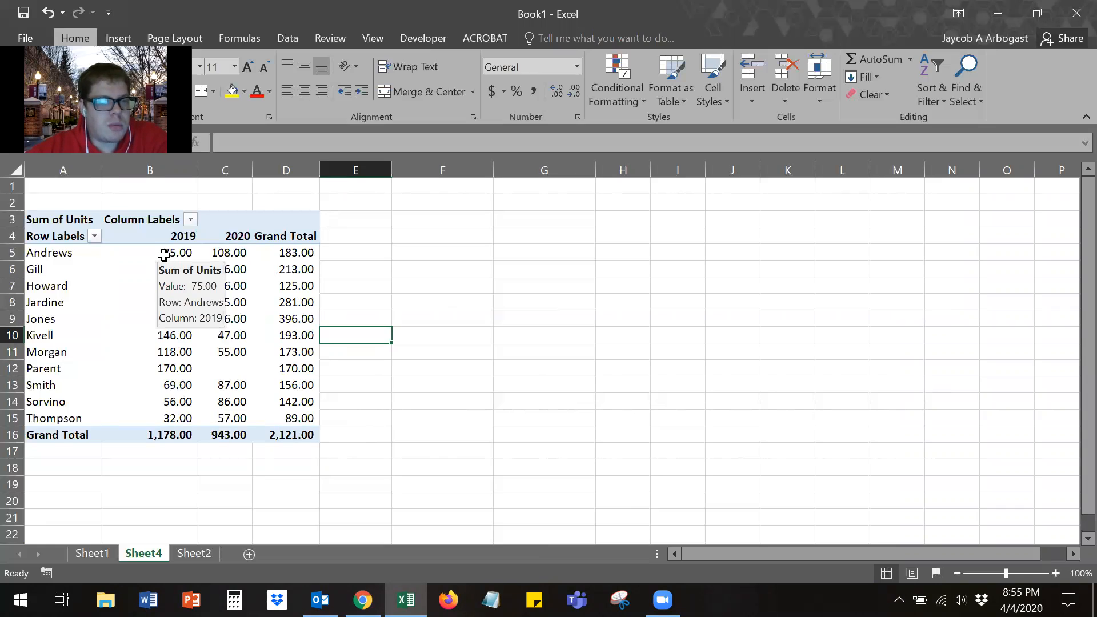
# Replace Units with the sum of Total as the PivotTable's values.
pyautogui.moveTo(164, 254); pyautogui.dragTo(290, 444)
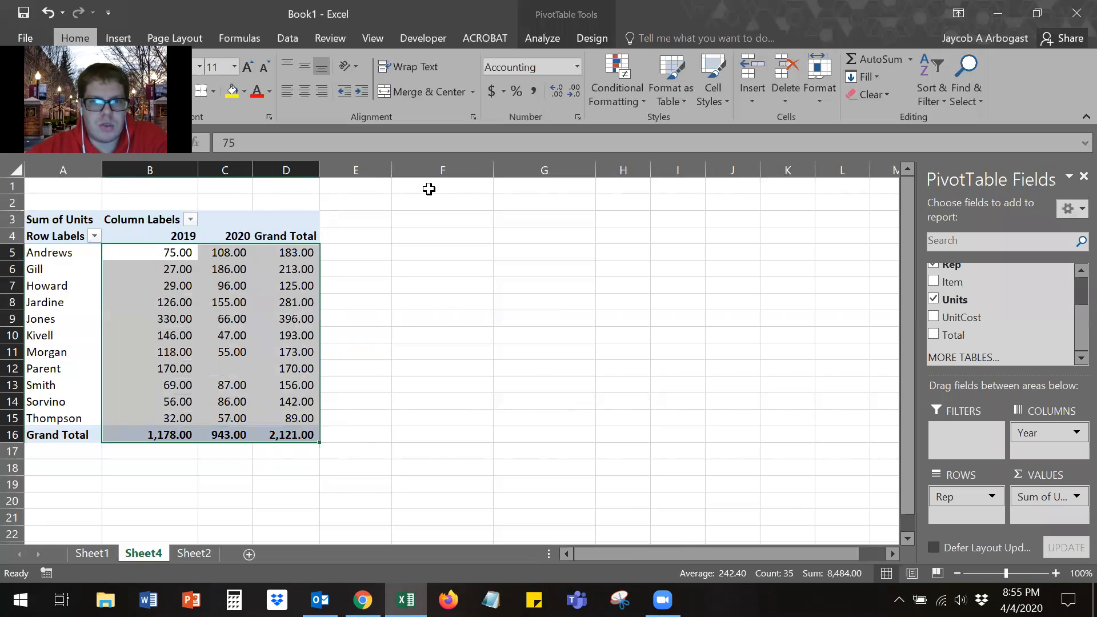
pyautogui.moveTo(1040, 496); pyautogui.dragTo(1006, 276)
pyautogui.scroll(-1, 1070, 326)
pyautogui.scroll(-1, 1071, 342)
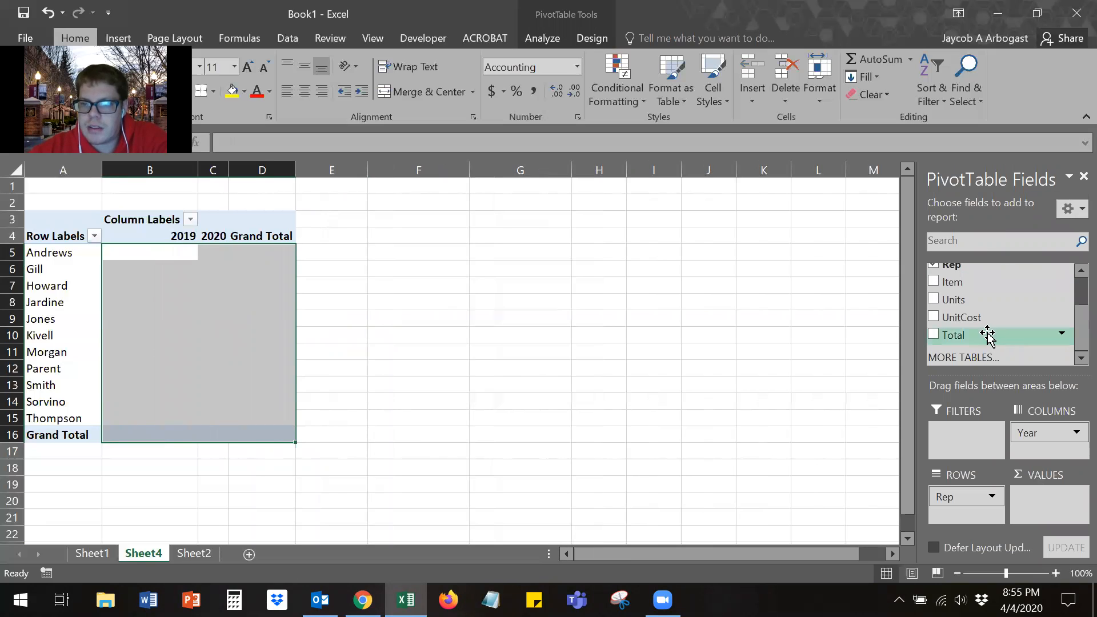
pyautogui.moveTo(983, 335); pyautogui.dragTo(1046, 513)
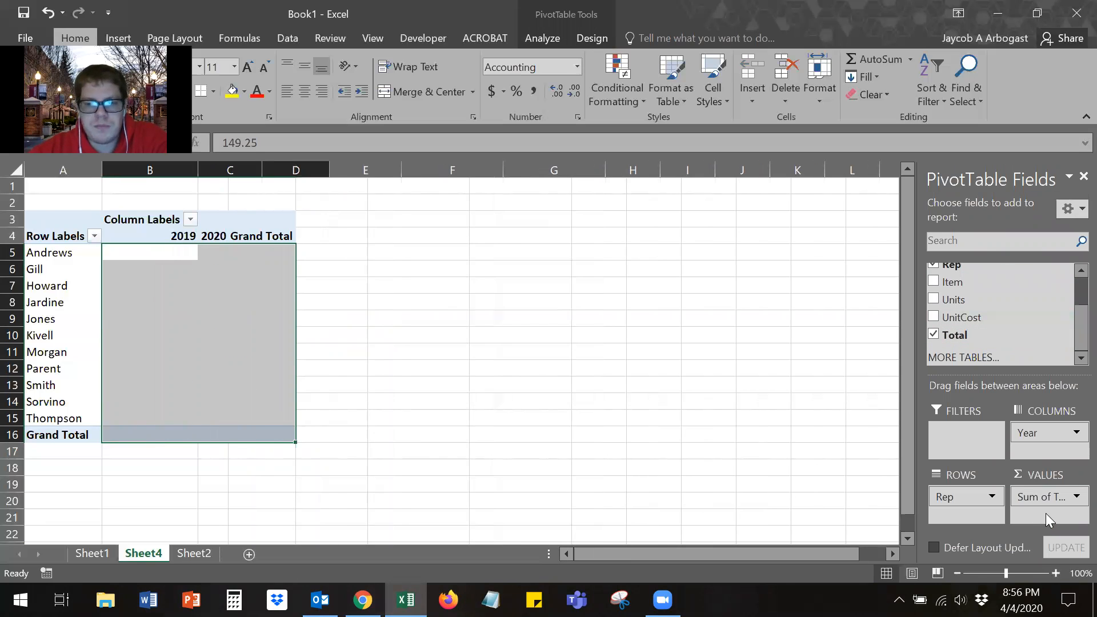
pyautogui.click(223, 333)
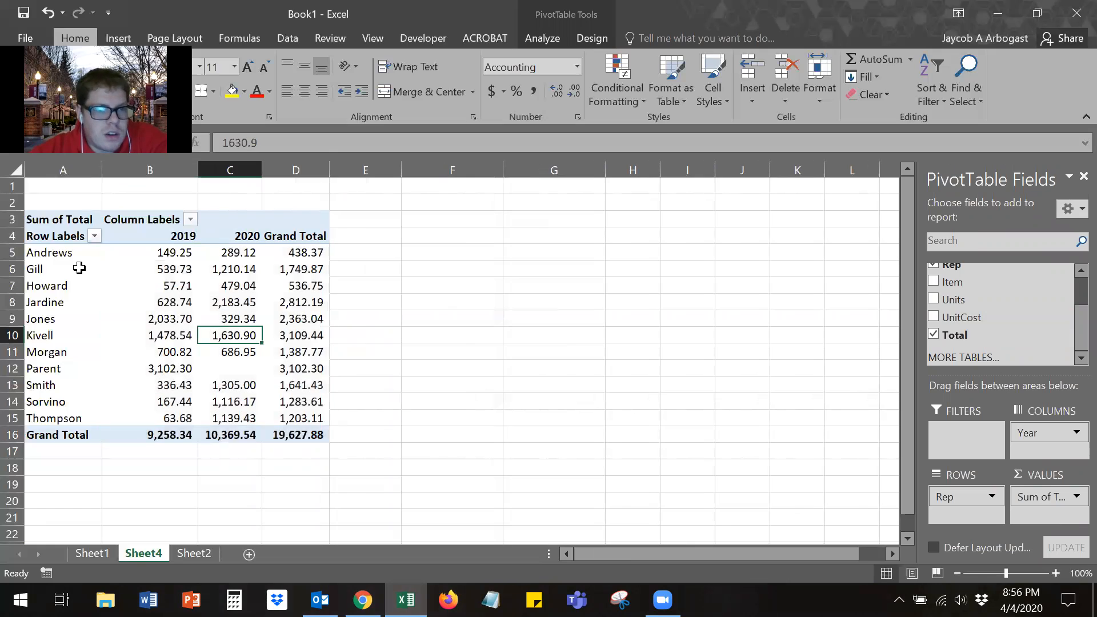
pyautogui.moveTo(223, 367)
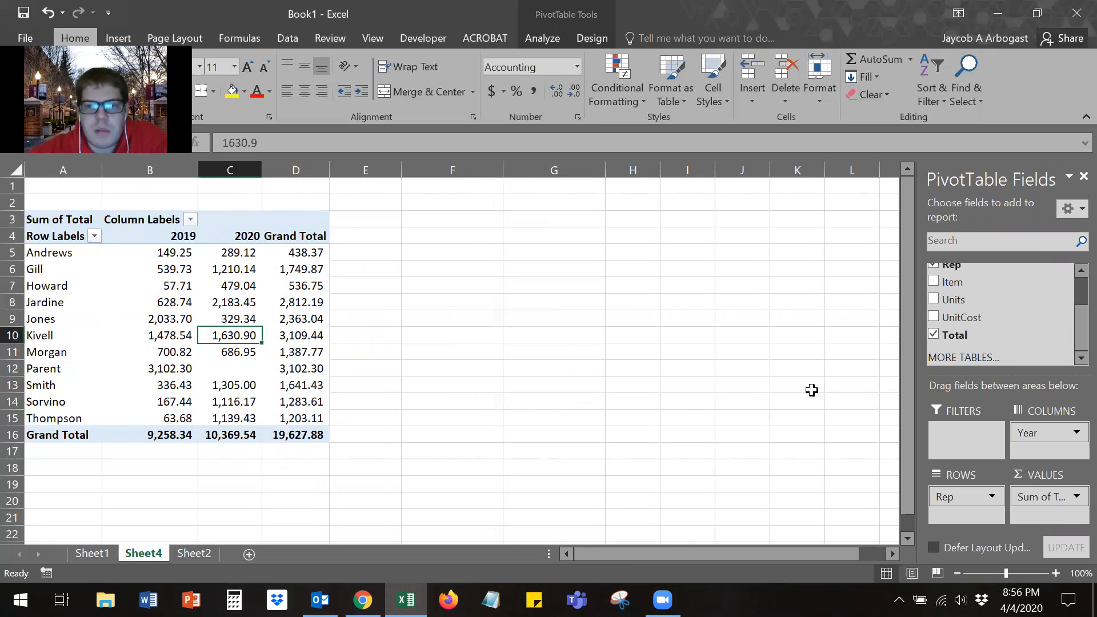
# Add Region to the PivotTable rows above Rep, grouping the reps by region.
pyautogui.scroll(2, 1072, 321)
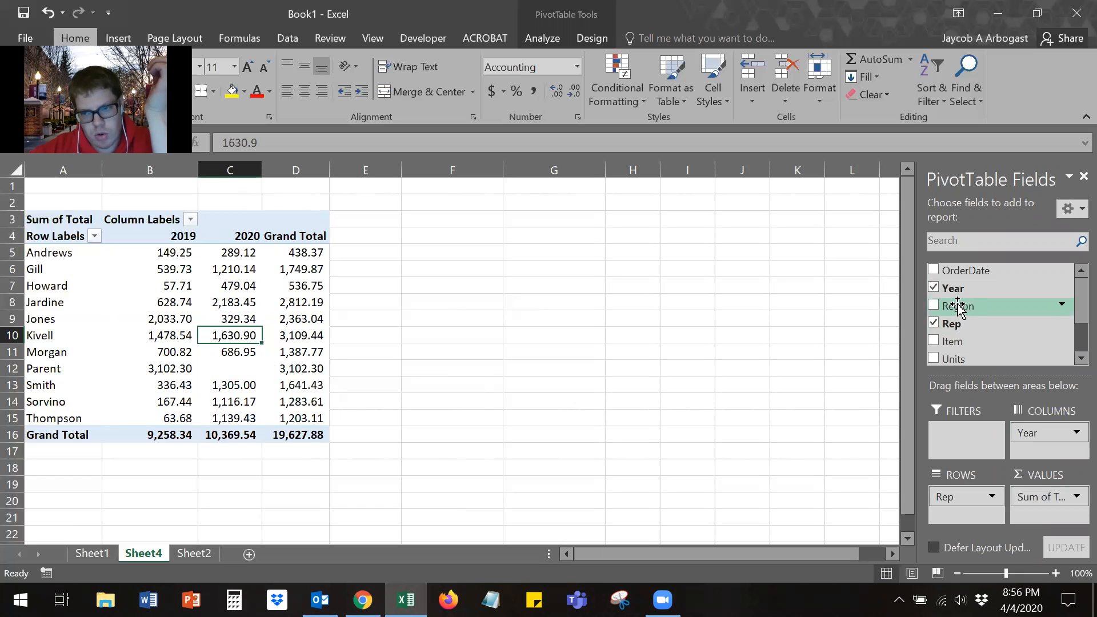
pyautogui.moveTo(973, 309); pyautogui.dragTo(976, 525)
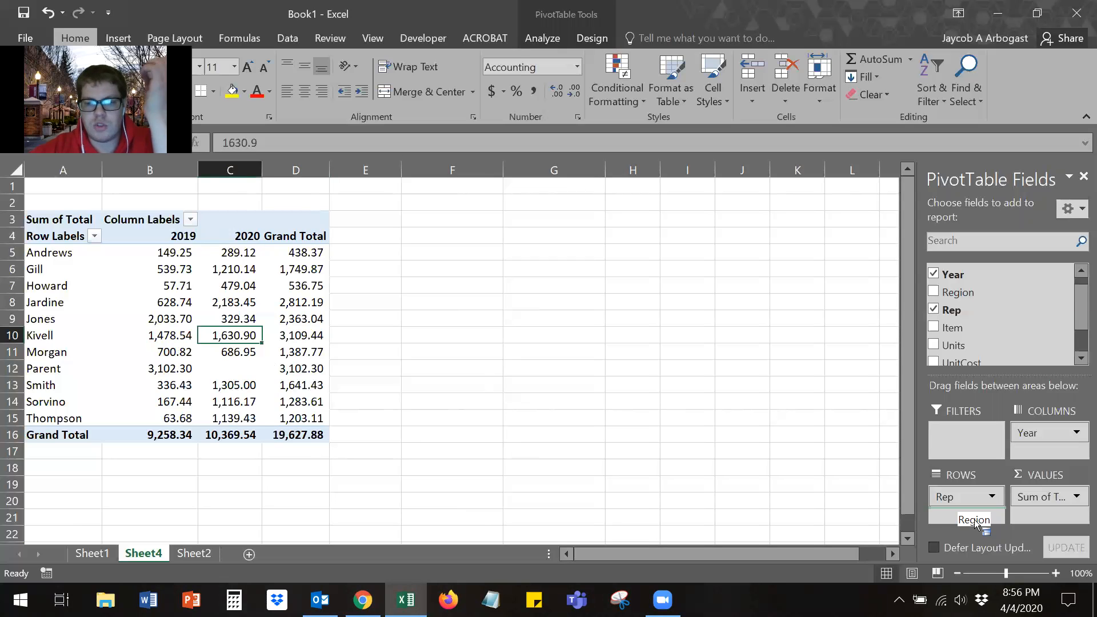
pyautogui.moveTo(976, 524); pyautogui.dragTo(974, 495)
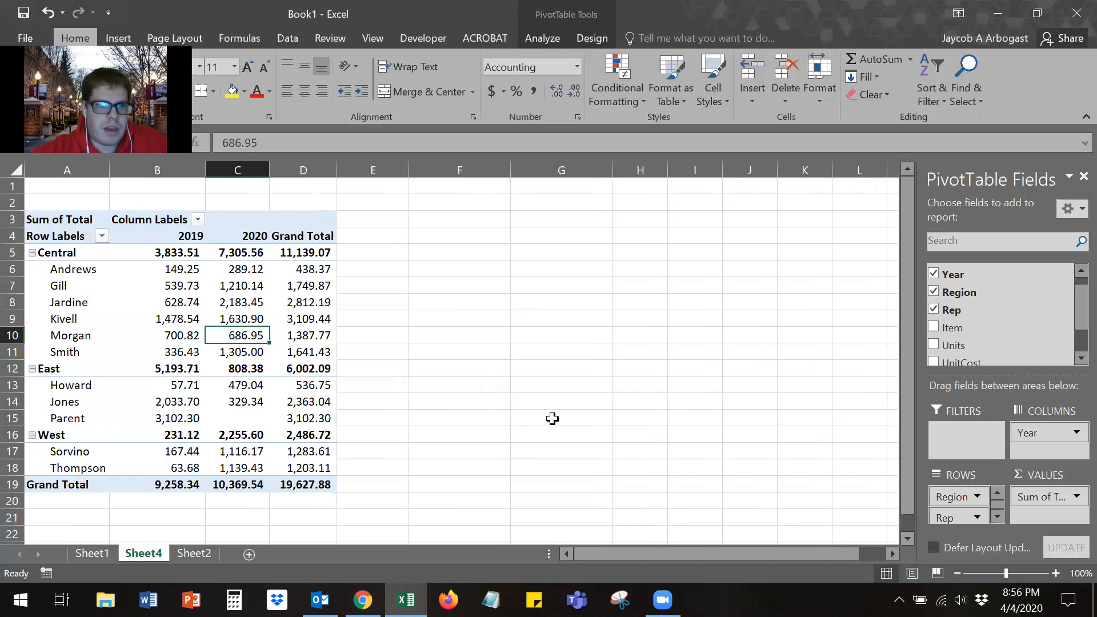
# Examine which reps belong to Central, East and West and how their yearly totals add up to the regional subtotals.
pyautogui.moveTo(69, 273); pyautogui.dragTo(74, 414)
pyautogui.click(73, 383)
pyautogui.moveTo(75, 455); pyautogui.dragTo(75, 470)
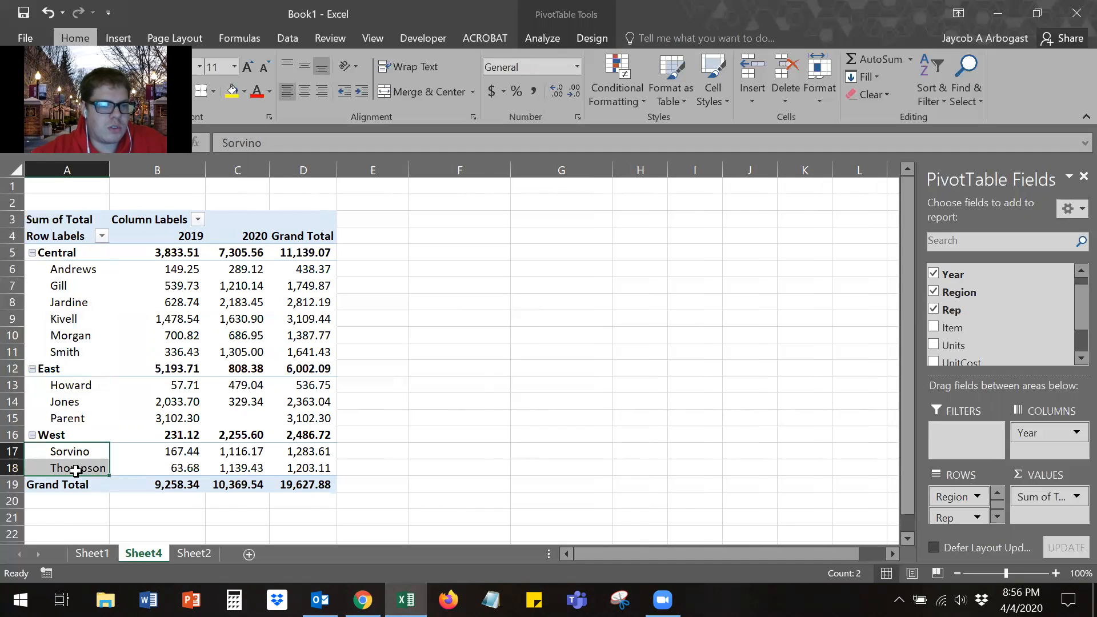
pyautogui.click(161, 369)
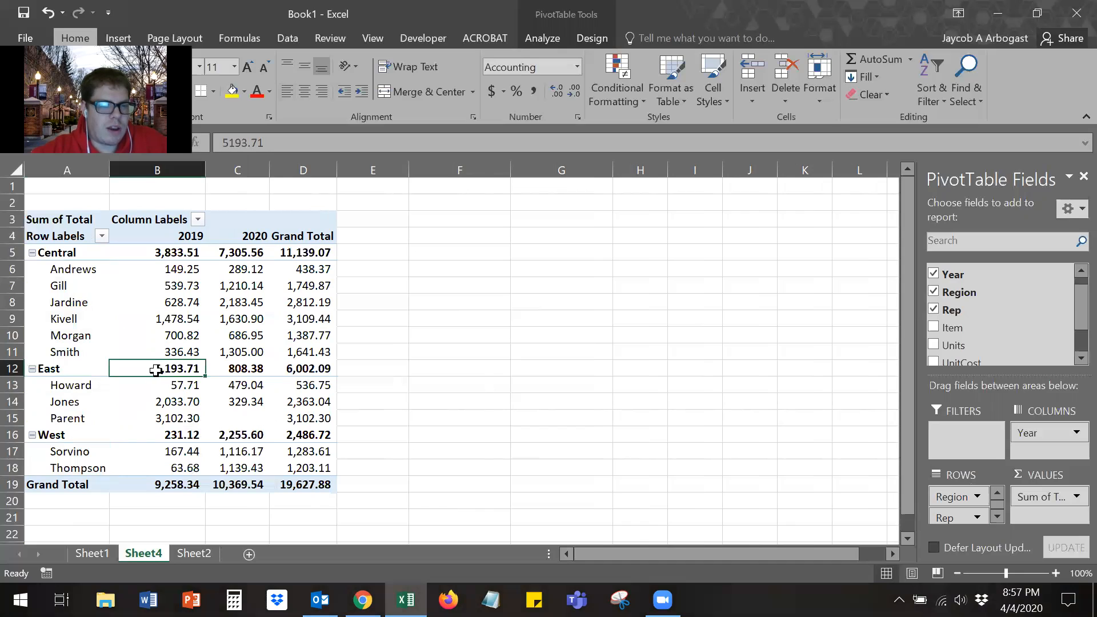
pyautogui.moveTo(163, 371)
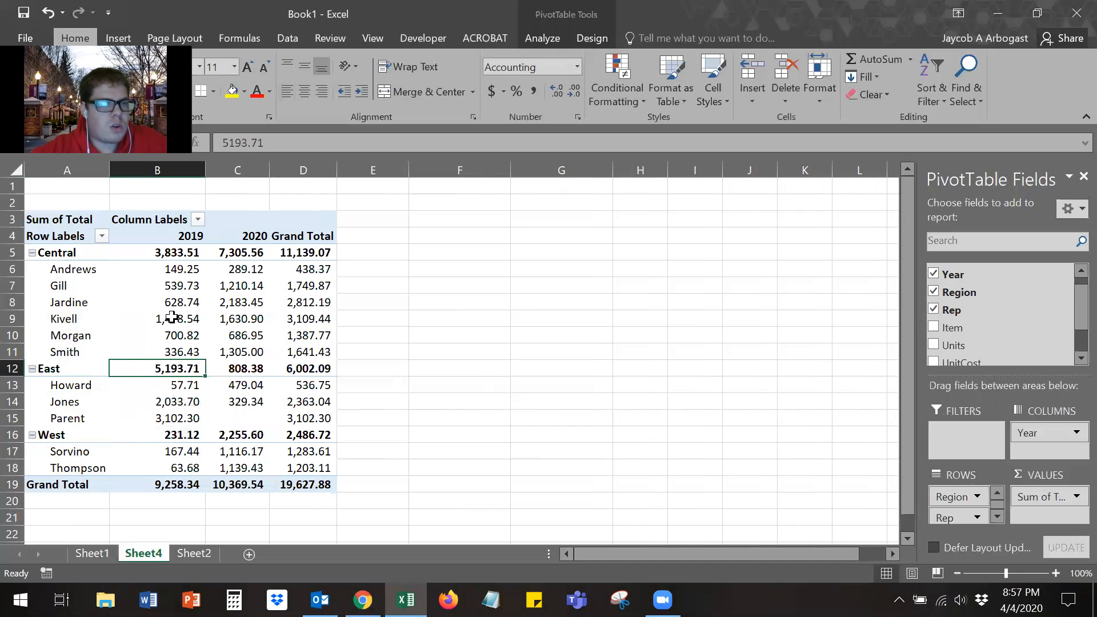
pyautogui.click(231, 252)
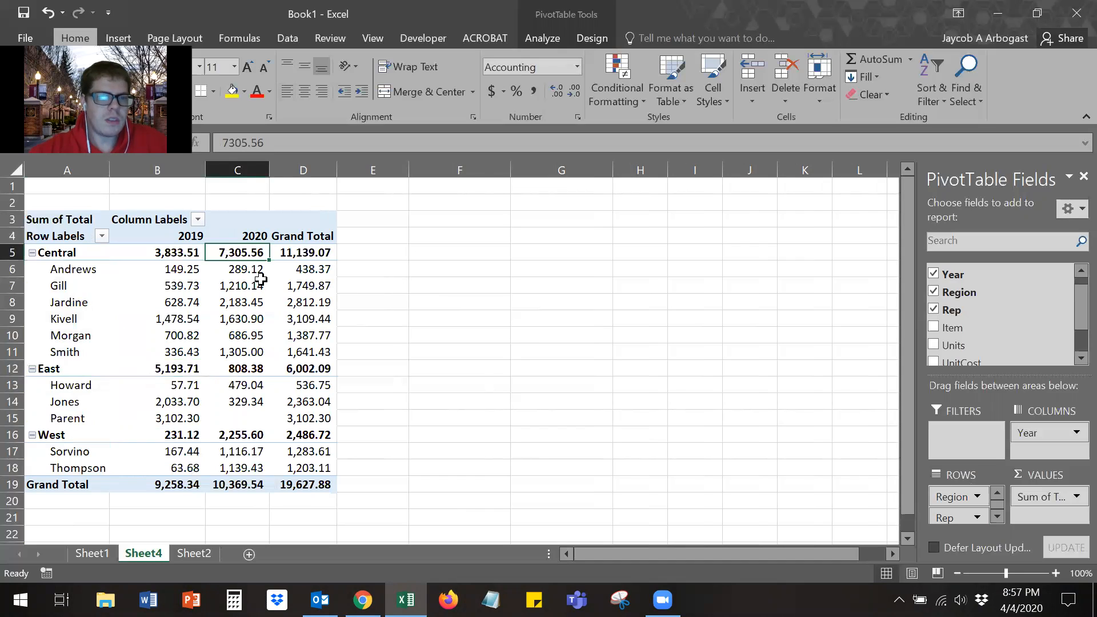
pyautogui.moveTo(252, 270); pyautogui.dragTo(253, 351)
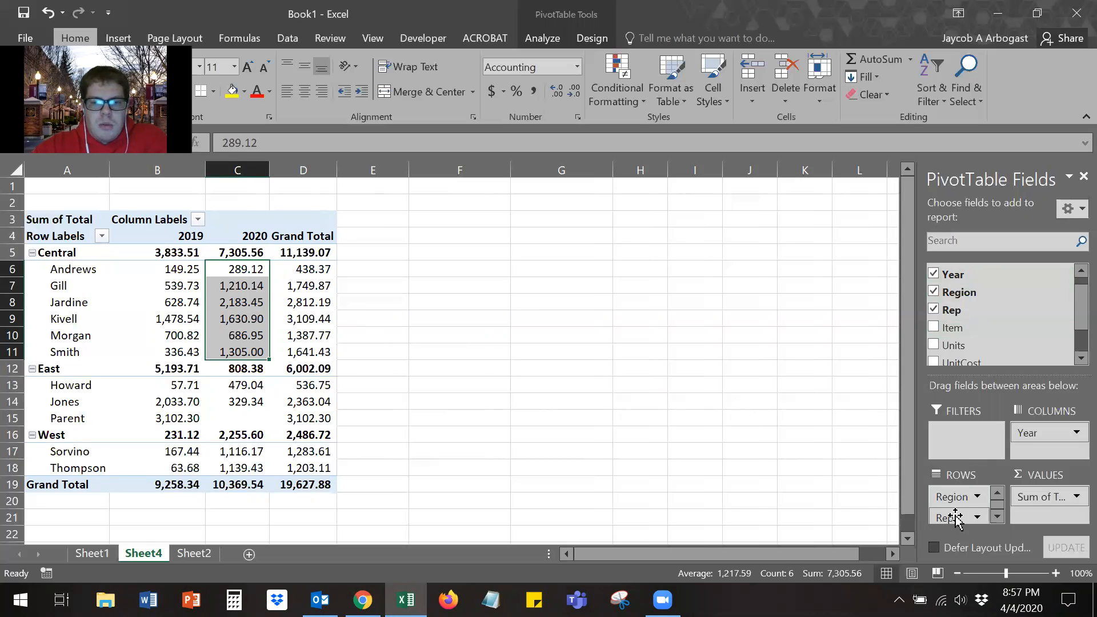
pyautogui.click(325, 253)
# Move Region to the PivotTable columns above Year and review the 2019 and 2020 figures under each region.
pyautogui.moveTo(954, 497); pyautogui.dragTo(1032, 454)
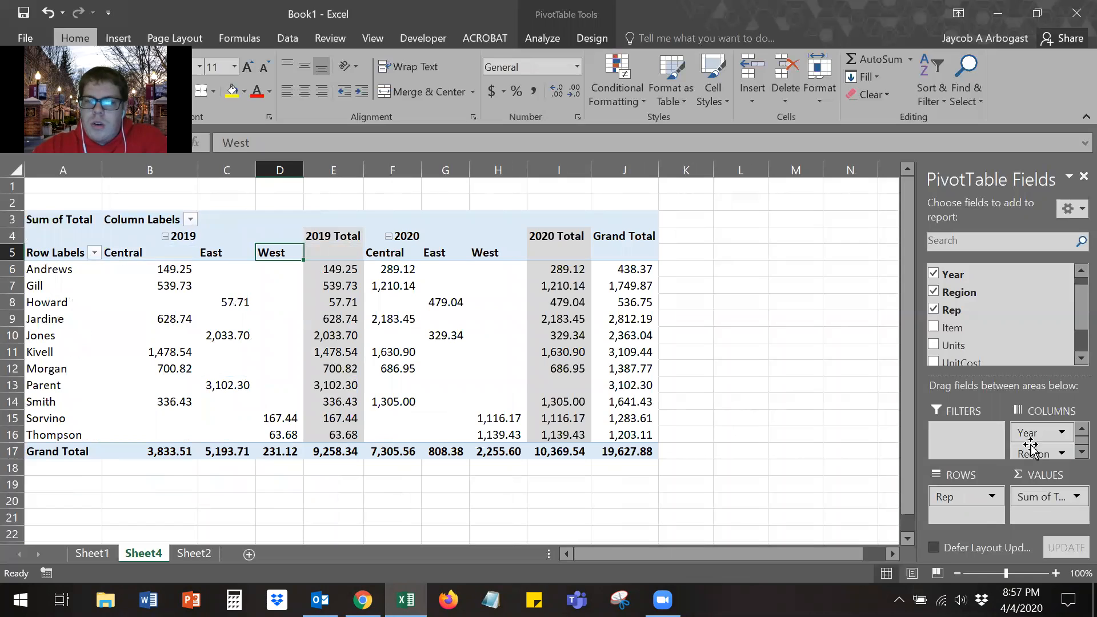
pyautogui.moveTo(1032, 440); pyautogui.dragTo(1033, 461)
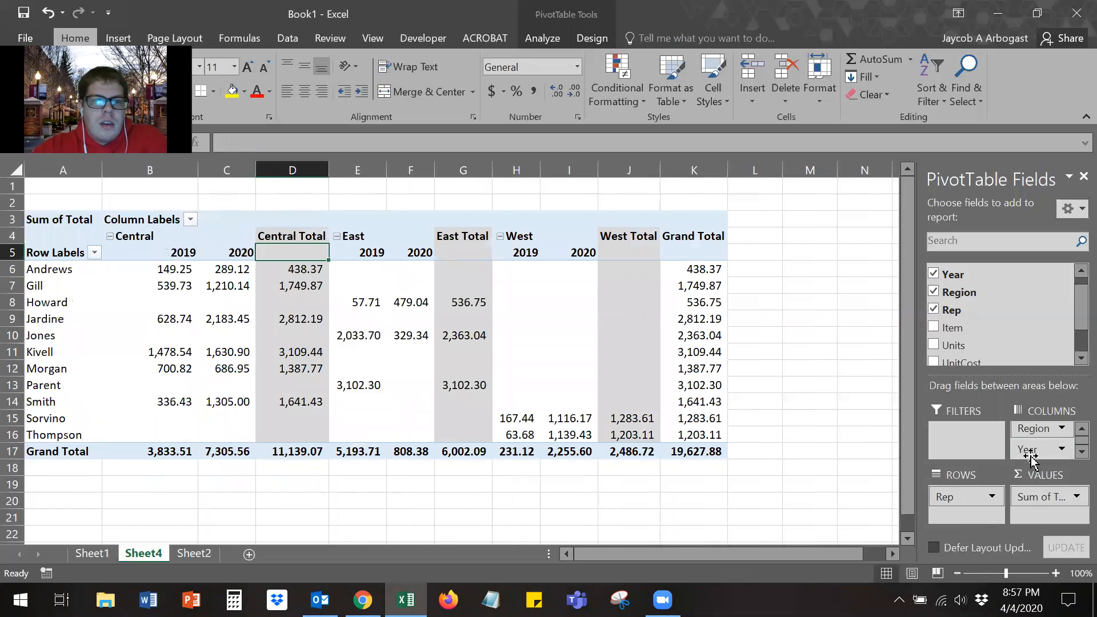
pyautogui.click(145, 235)
pyautogui.moveTo(179, 253); pyautogui.dragTo(238, 405)
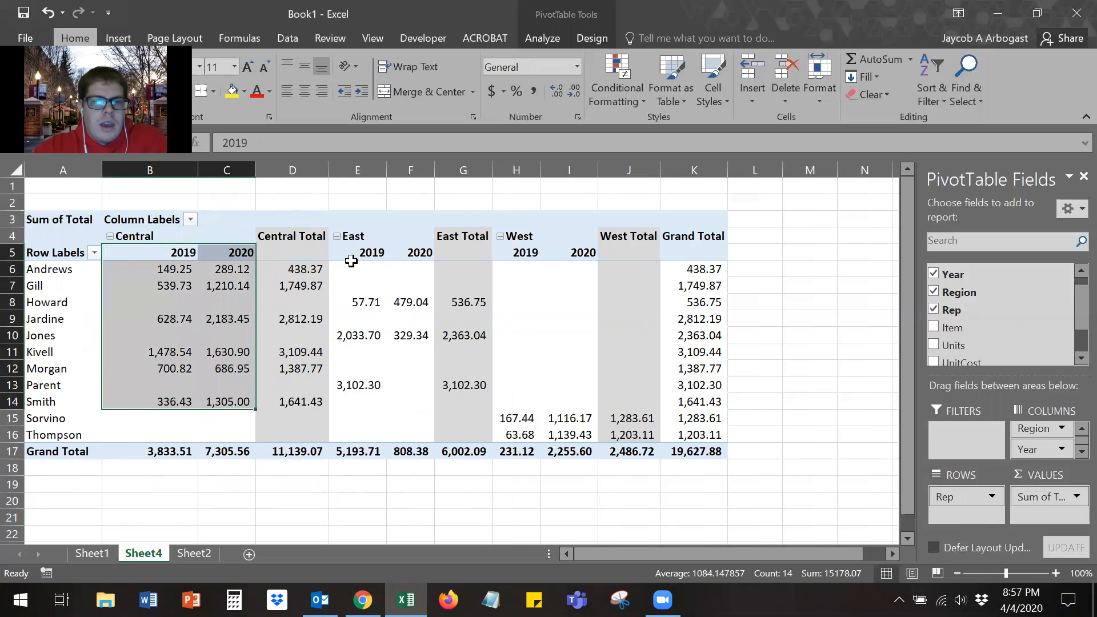
pyautogui.click(360, 242)
pyautogui.moveTo(365, 253); pyautogui.dragTo(423, 389)
pyautogui.moveTo(527, 252); pyautogui.dragTo(583, 433)
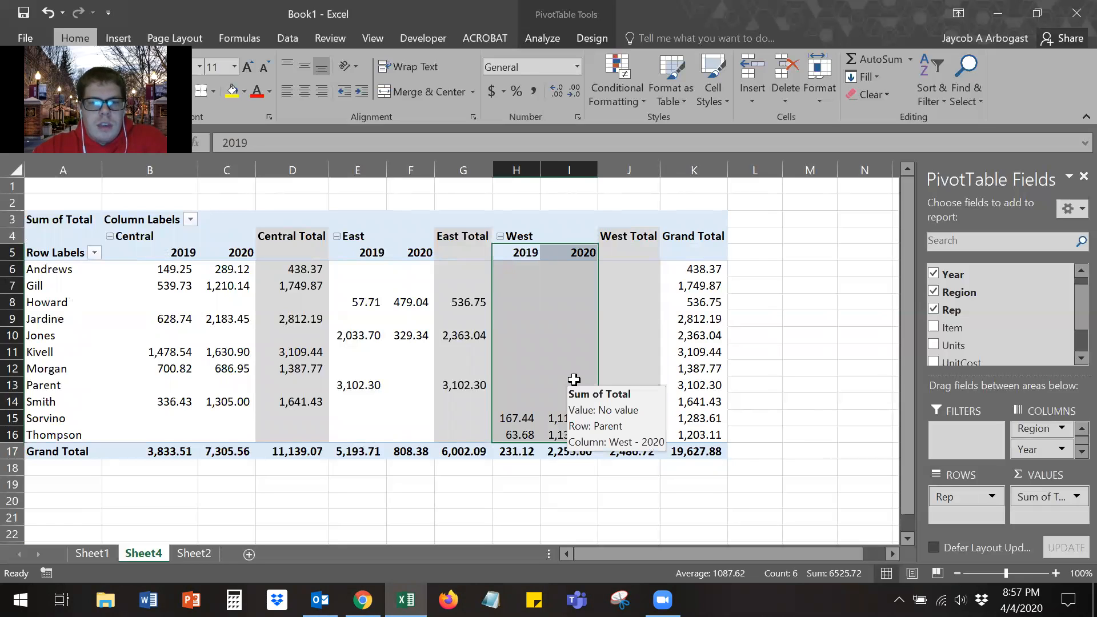
pyautogui.click(574, 380)
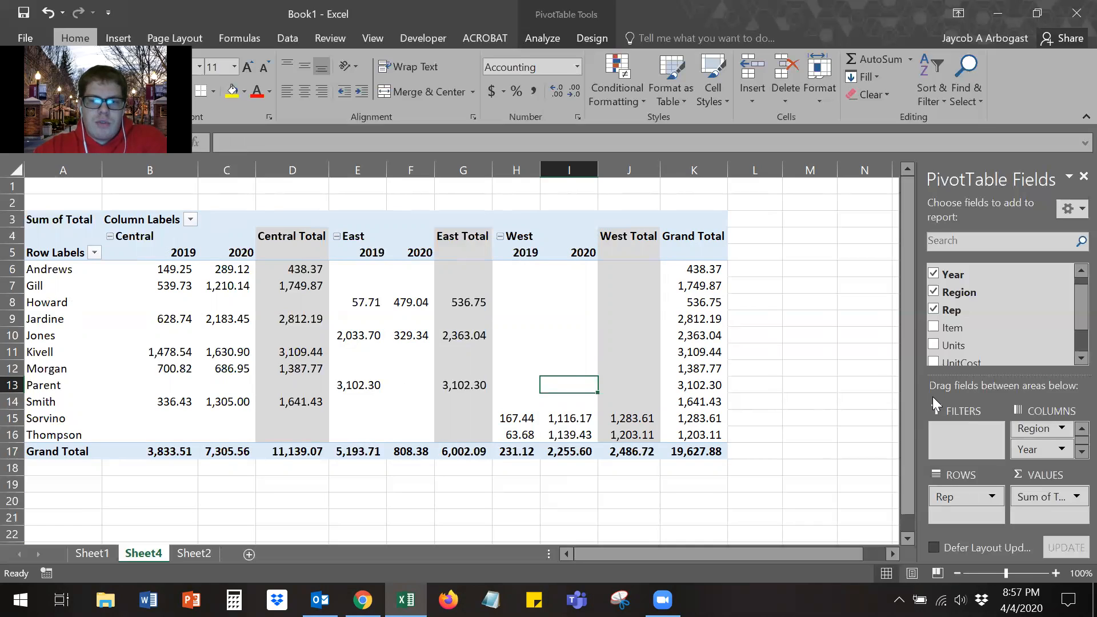
# Move Region back to the PivotTable rows above Rep, leaving Year alone in the columns.
pyautogui.moveTo(1038, 435); pyautogui.dragTo(979, 489)
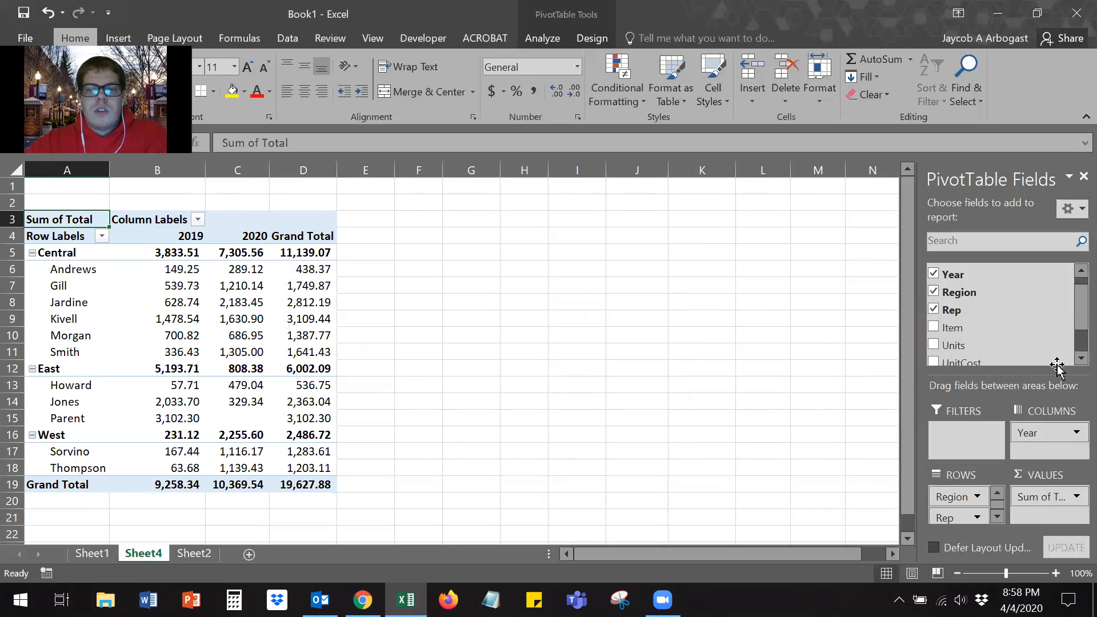
pyautogui.click(191, 318)
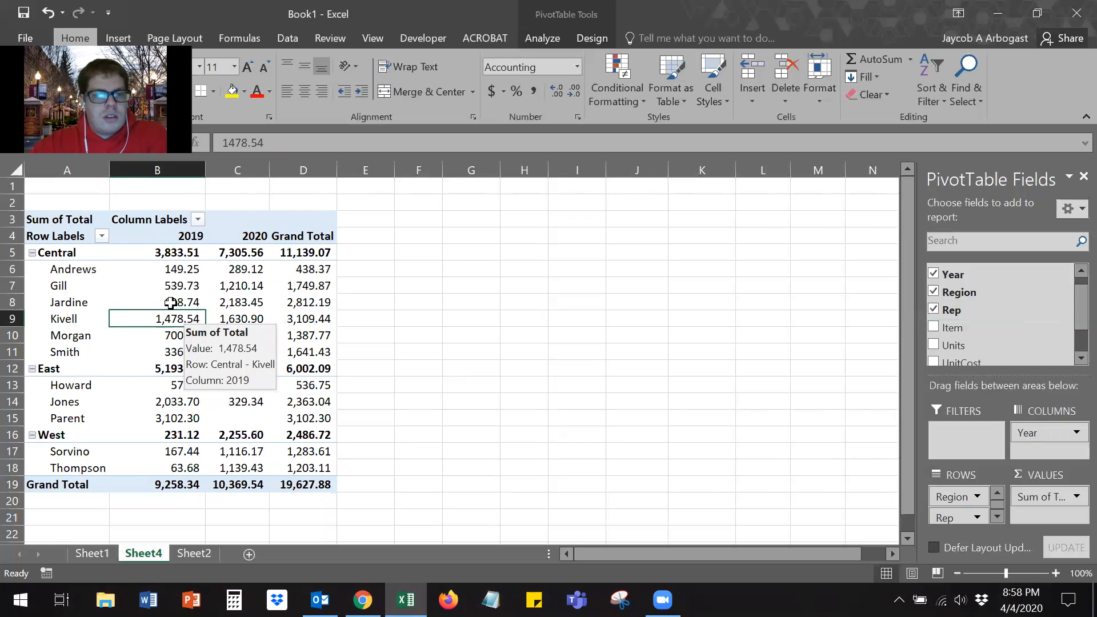
pyautogui.click(156, 285)
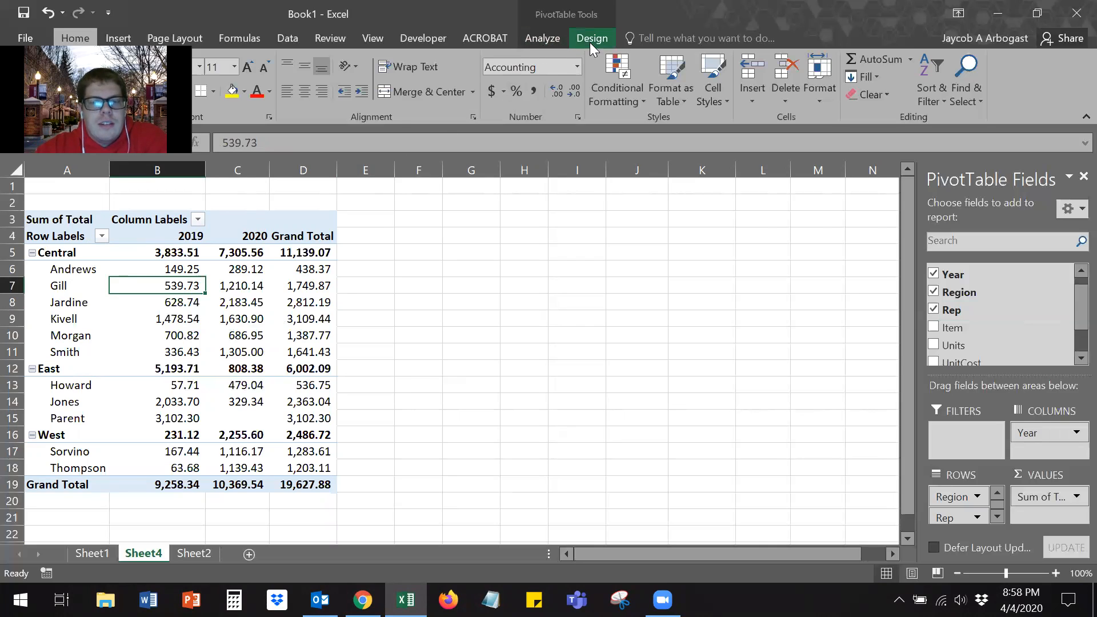
pyautogui.click(628, 252)
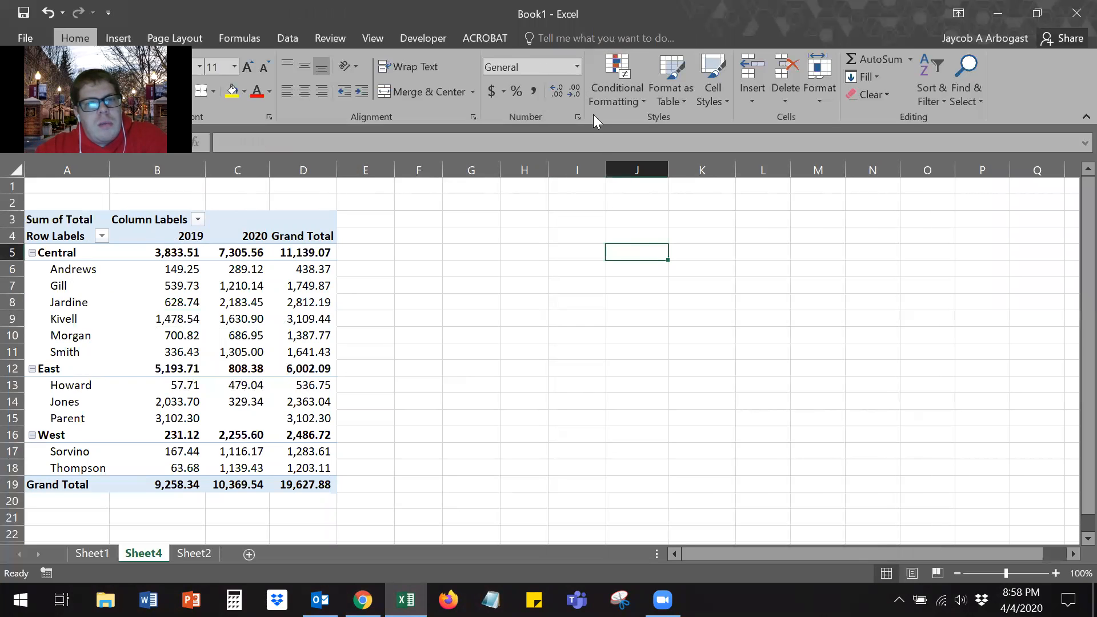
pyautogui.click(188, 329)
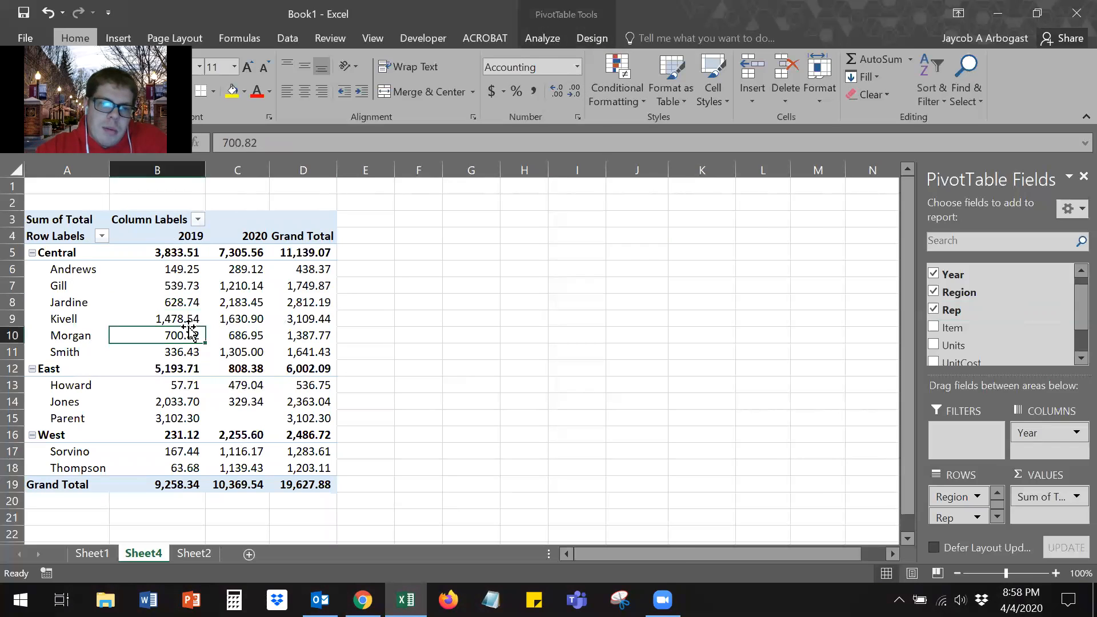
pyautogui.click(544, 40)
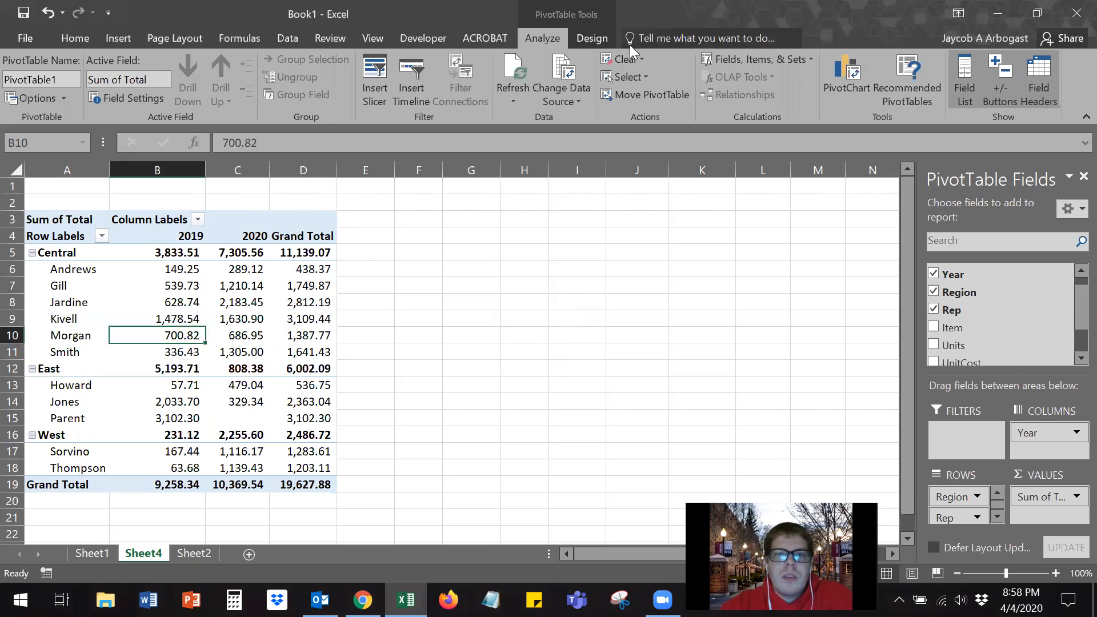
# Try the PivotTable style with column headers and row headers turned off, restoring each one.
pyautogui.click(594, 40)
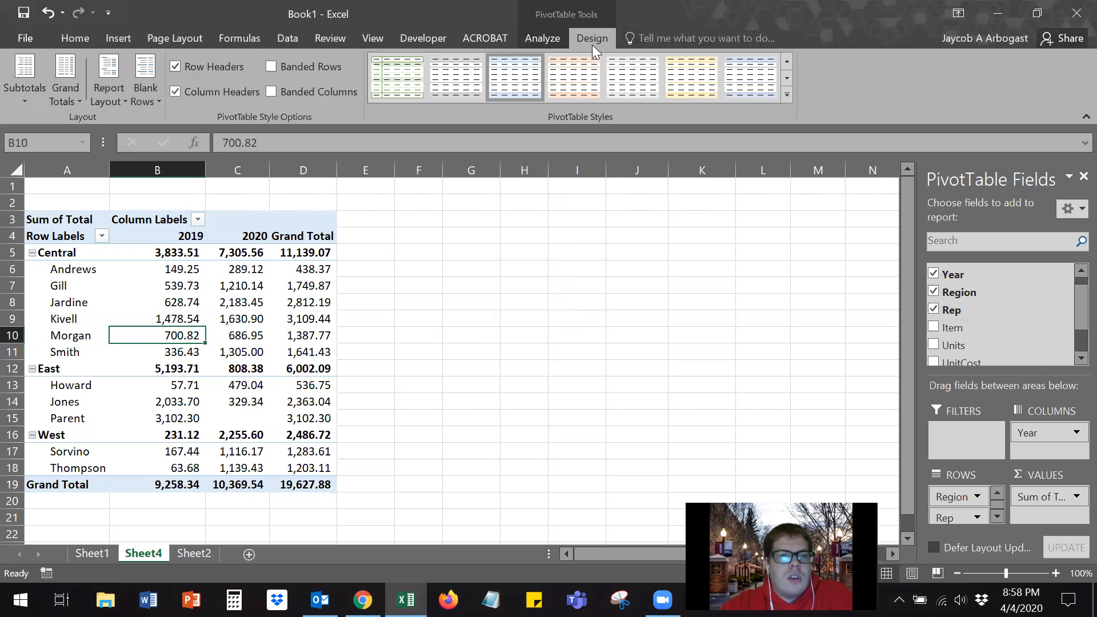
pyautogui.click(135, 350)
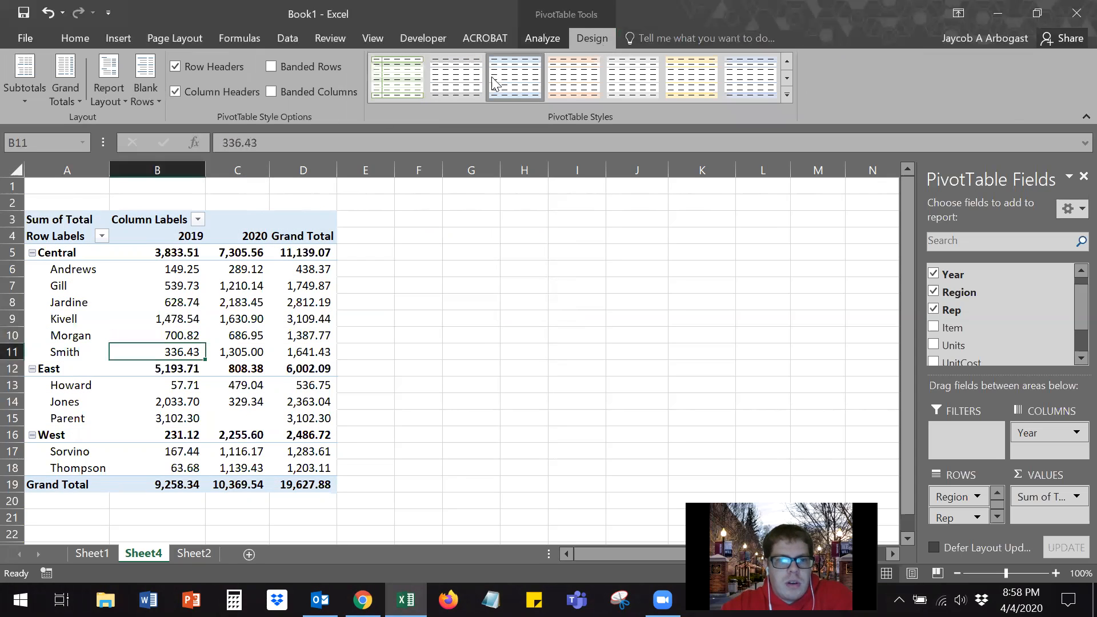
pyautogui.click(191, 90)
pyautogui.click(190, 88)
pyautogui.click(221, 70)
pyautogui.click(222, 70)
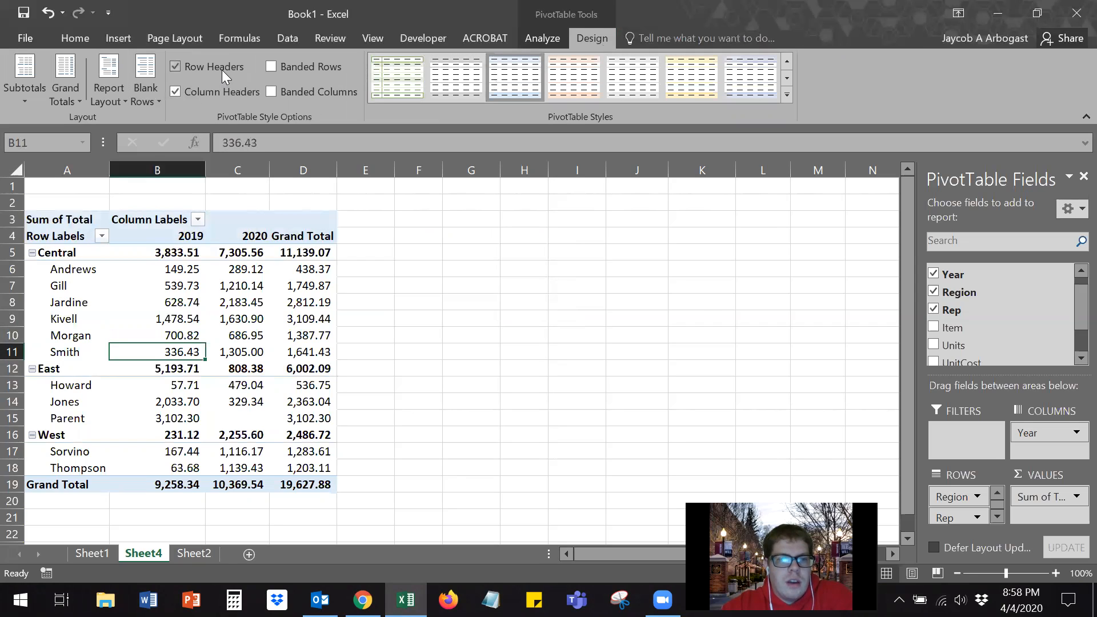
# Turn on banded rows for the PivotTable and try banded columns, leaving the column banding off.
pyautogui.click(331, 69)
pyautogui.click(331, 69)
pyautogui.click(331, 68)
pyautogui.click(323, 91)
pyautogui.click(323, 92)
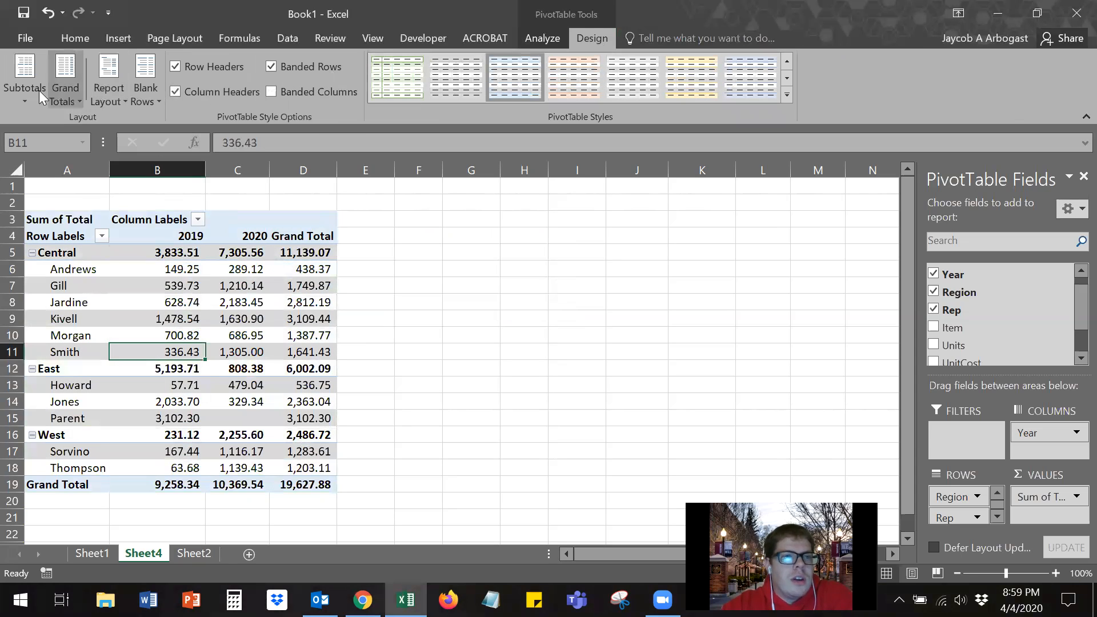
# Turn the PivotTable's grand totals off for rows and columns, and switch them back on for both.
pyautogui.click(67, 89)
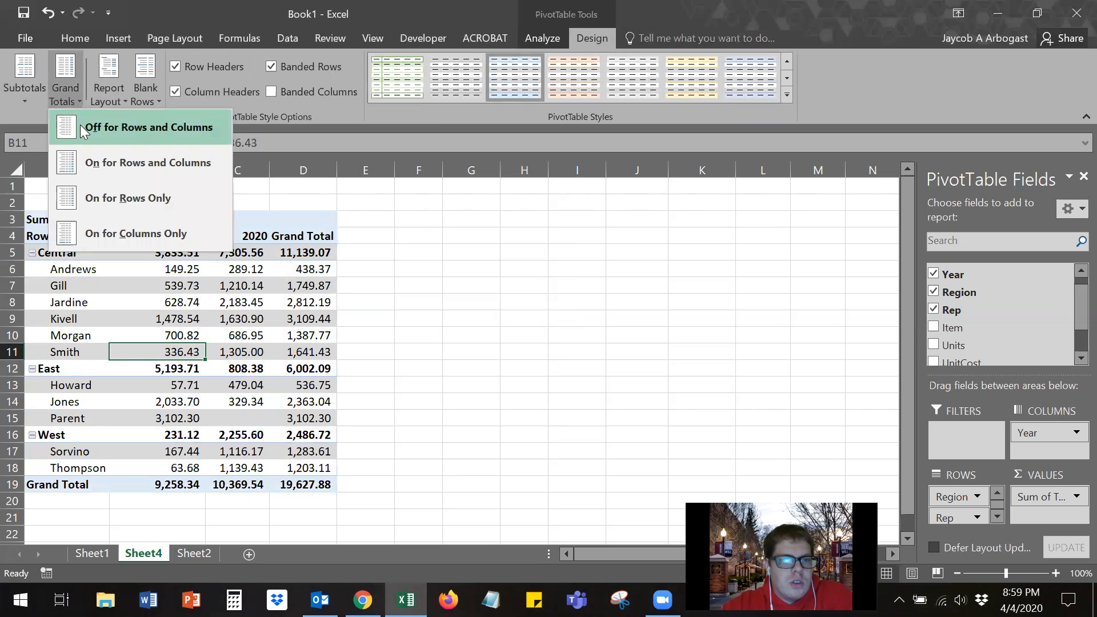
pyautogui.click(80, 125)
pyautogui.click(70, 82)
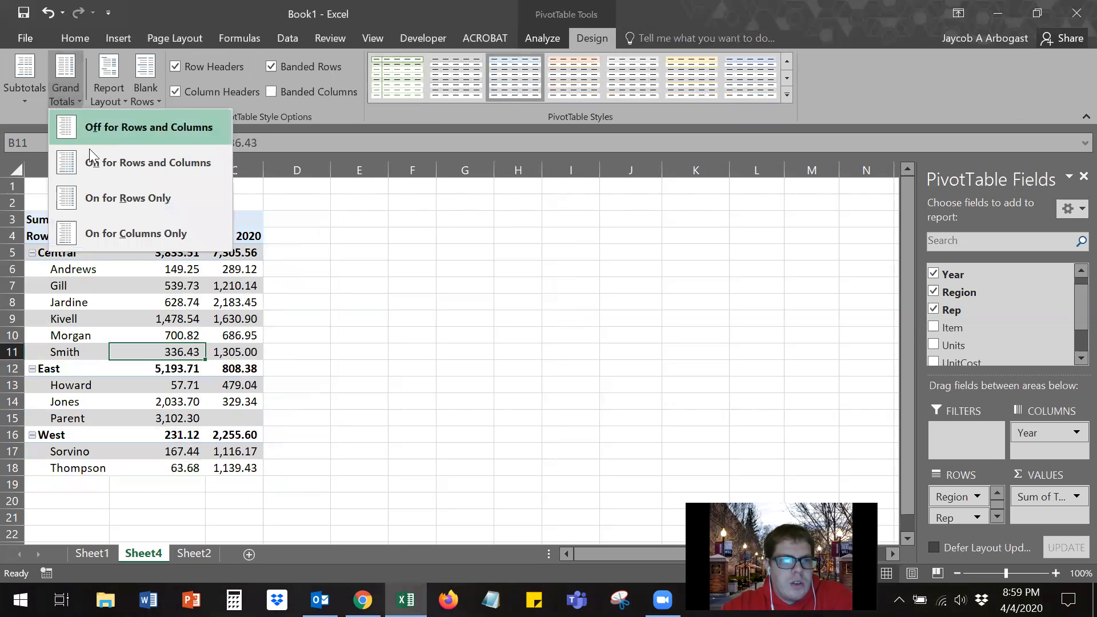
pyautogui.click(89, 160)
# Try the PivotTable with no subtotals and with subtotals at the bottom of each group, returning them to the top.
pyautogui.click(37, 92)
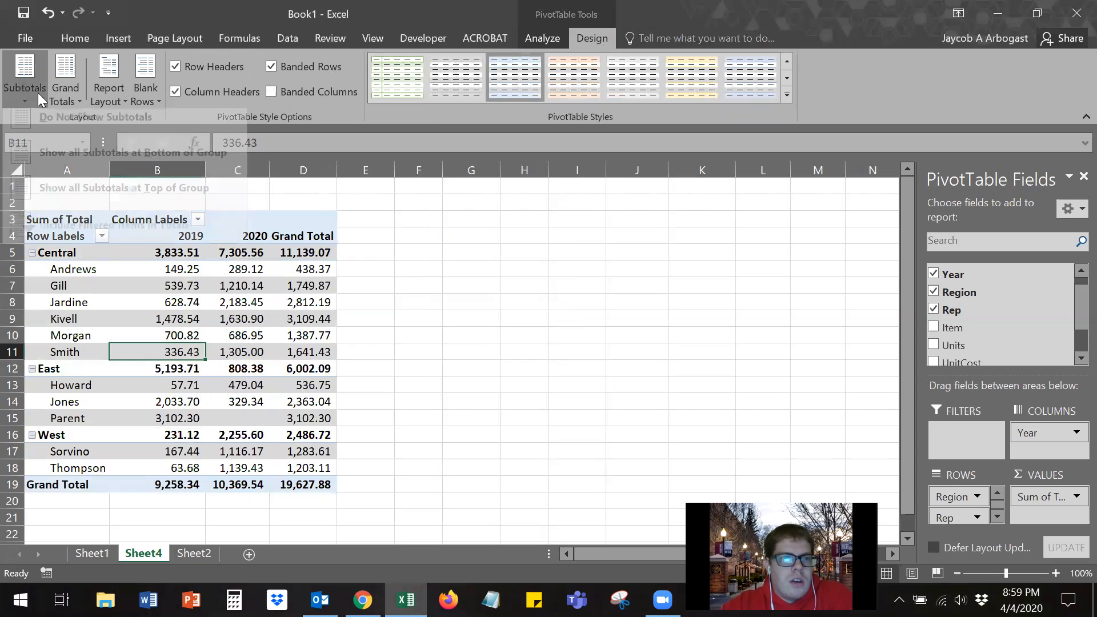
pyautogui.click(49, 127)
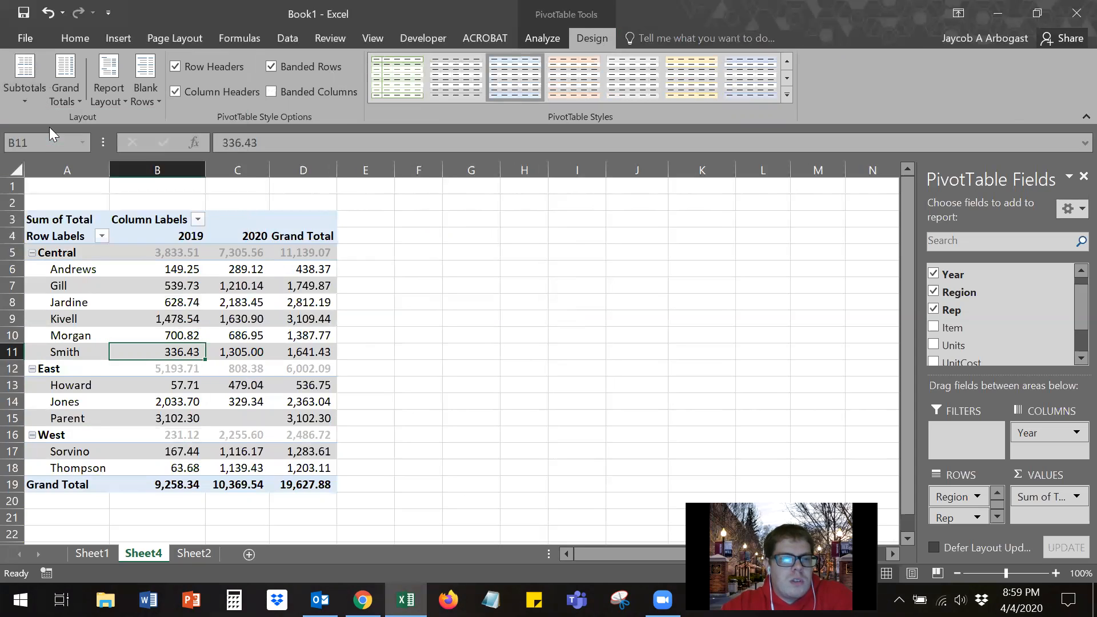
pyautogui.click(29, 89)
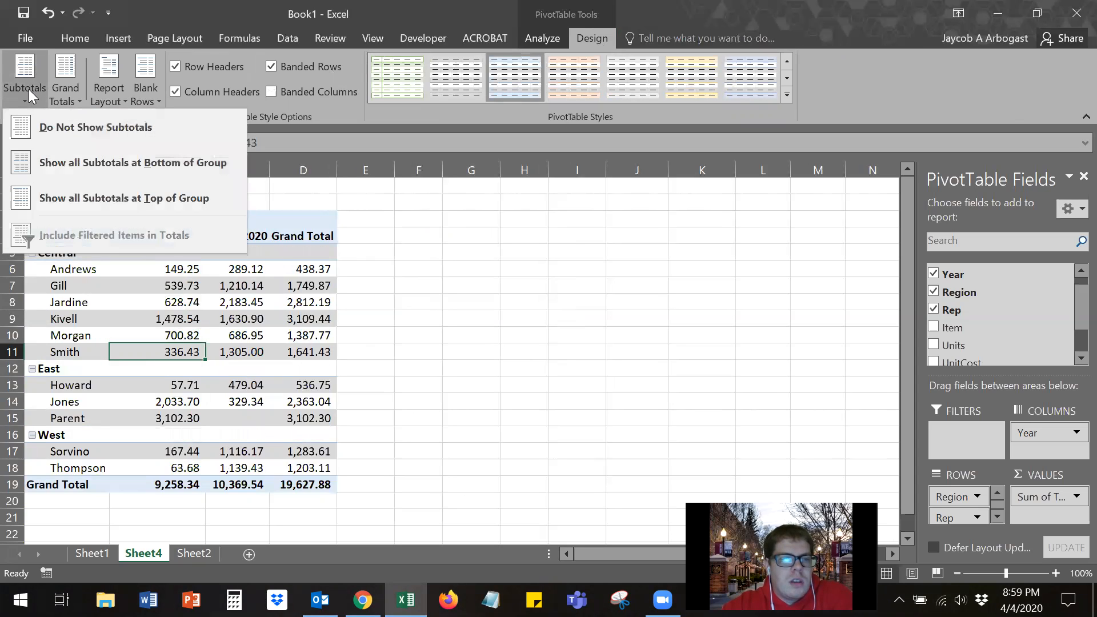
pyautogui.click(58, 172)
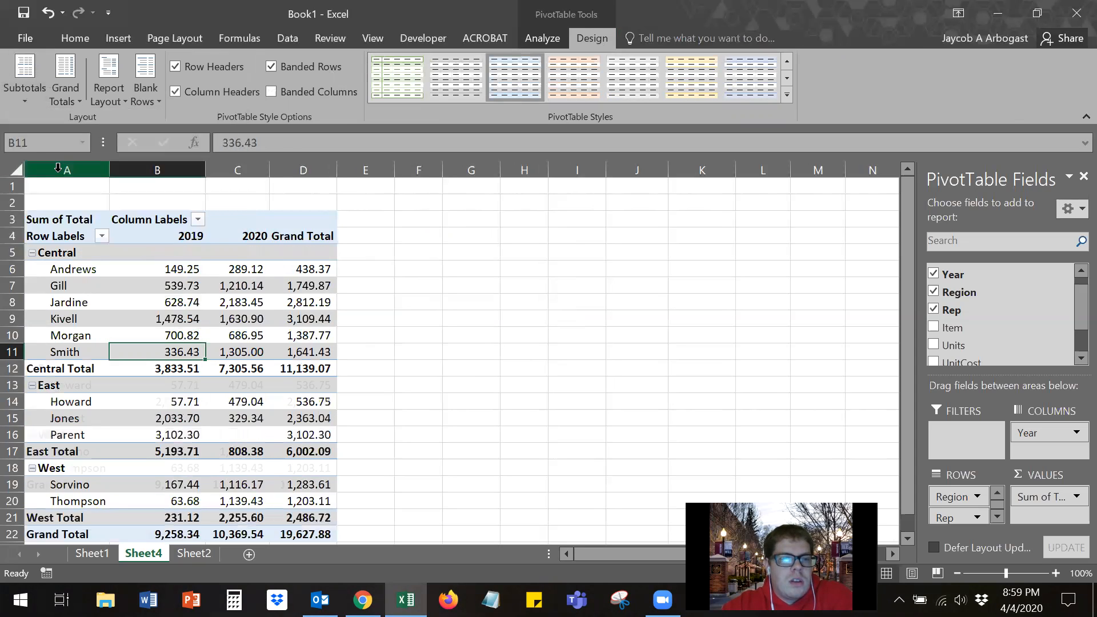
pyautogui.click(29, 101)
pyautogui.click(86, 196)
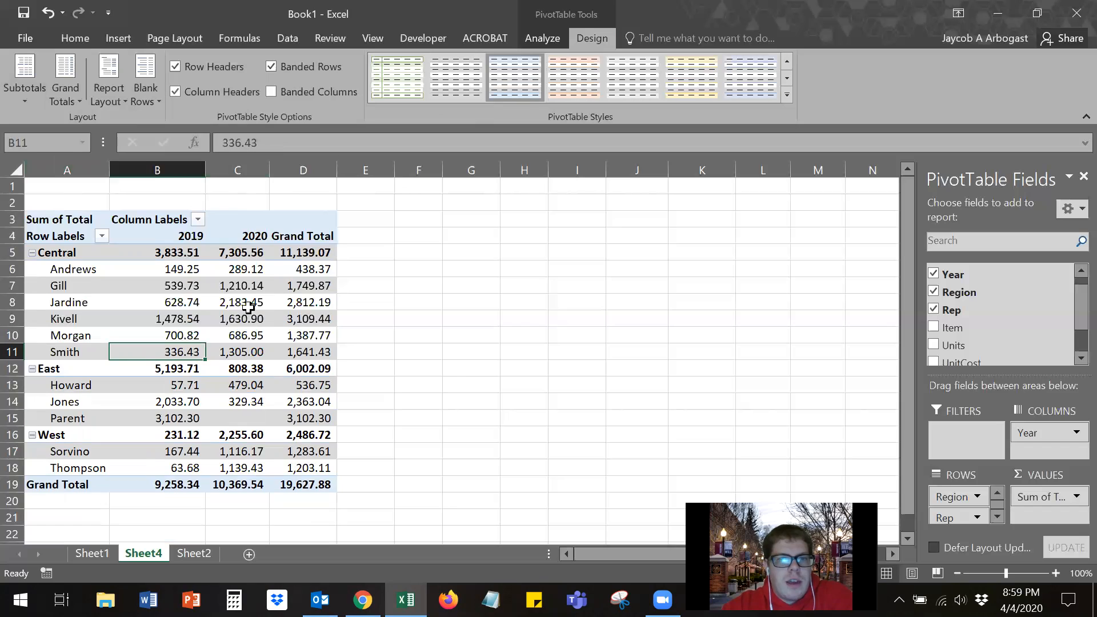
# Insert a Clustered Column PivotChart based on the PivotTable.
pyautogui.click(541, 39)
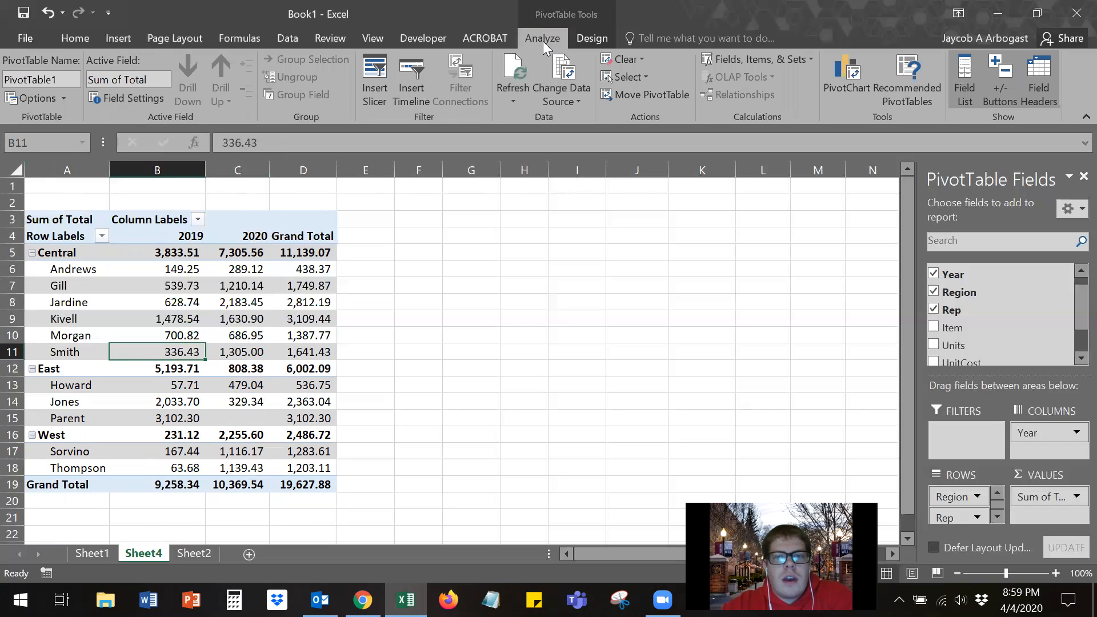
pyautogui.click(852, 75)
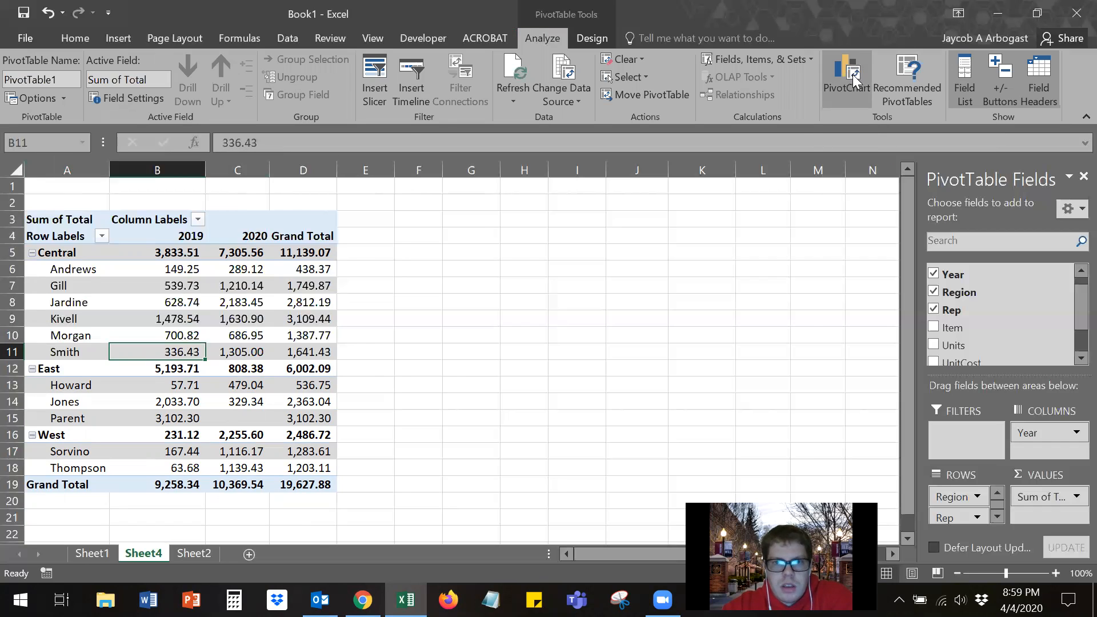
pyautogui.moveTo(446, 237)
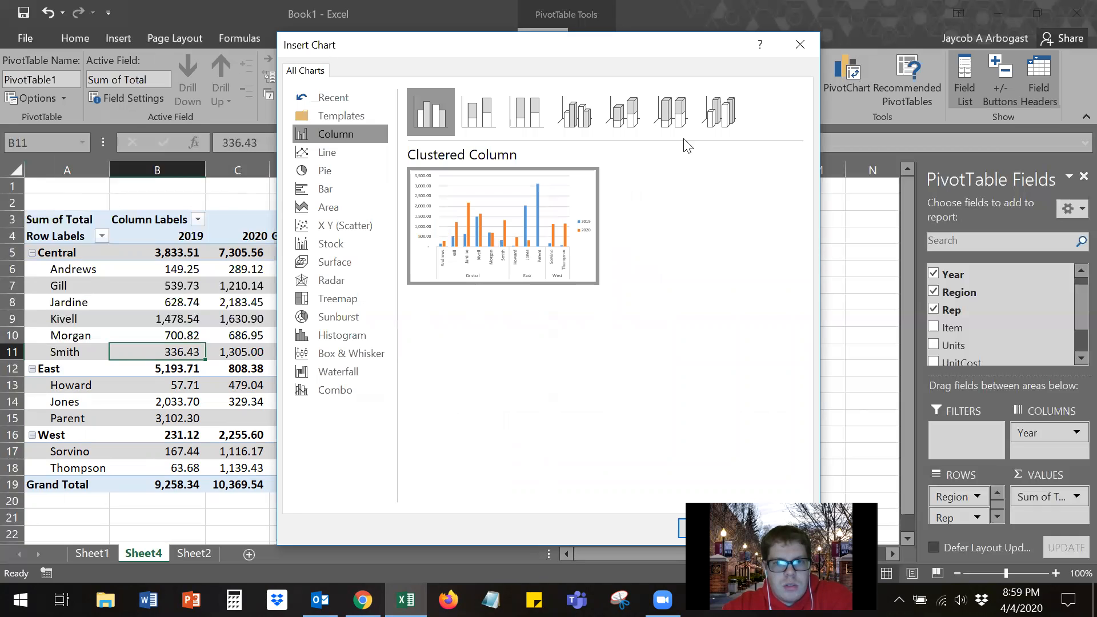
pyautogui.moveTo(634, 42); pyautogui.dragTo(423, 27)
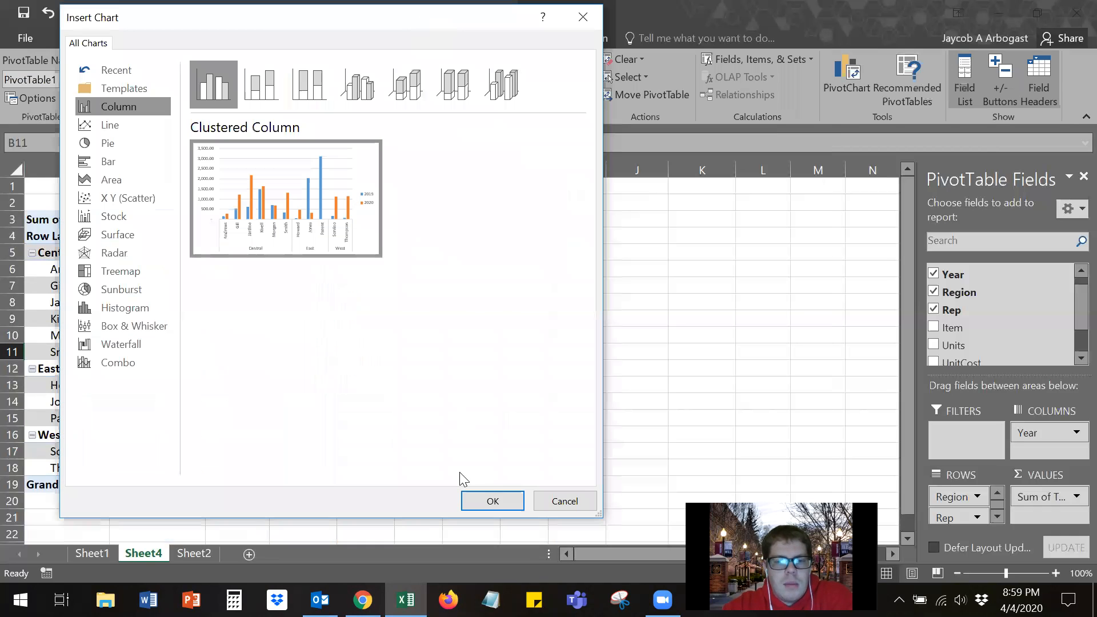
pyautogui.click(487, 499)
# Reposition the PivotChart near the top of the sheet and enlarge it to about 3.99" high by 9.63" wide.
pyautogui.moveTo(598, 257); pyautogui.dragTo(663, 207)
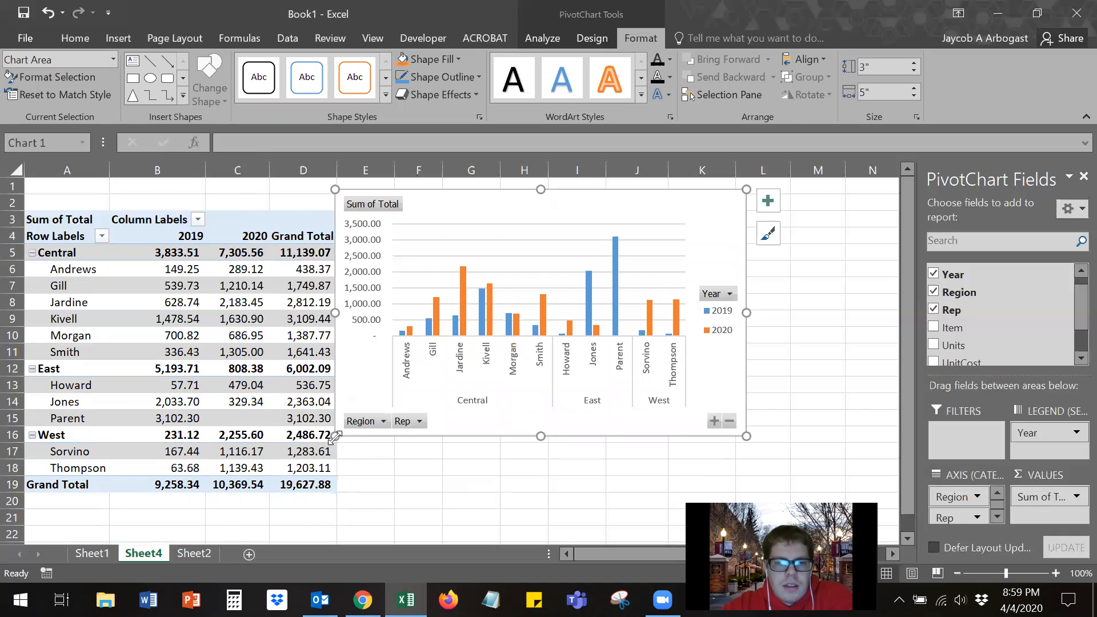
pyautogui.moveTo(169, 484); pyautogui.dragTo(75, 511)
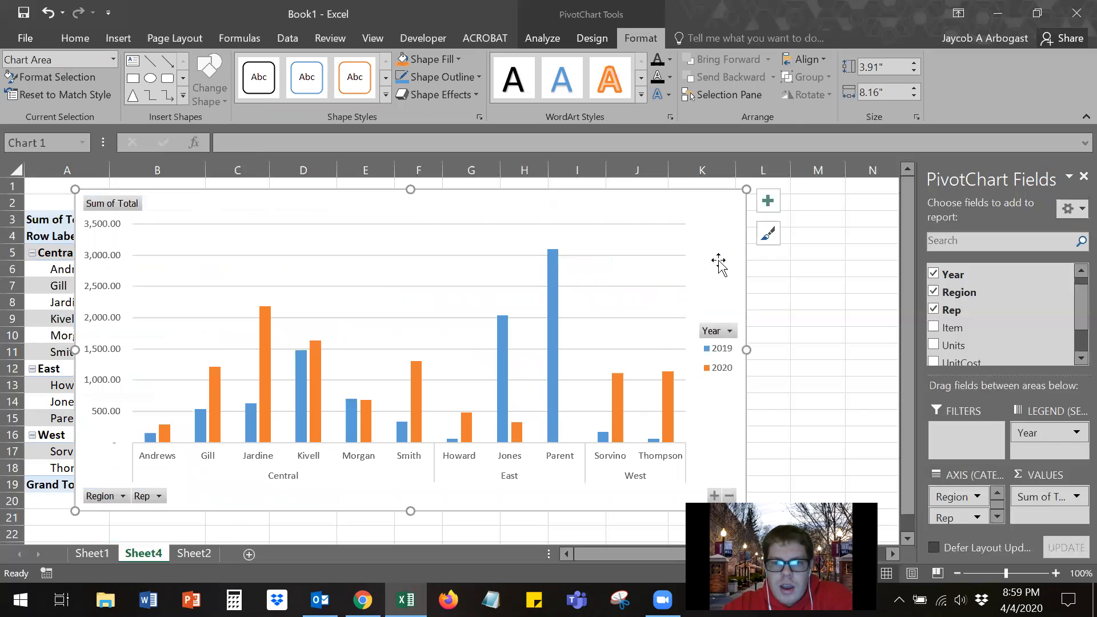
pyautogui.moveTo(745, 190); pyautogui.dragTo(867, 183)
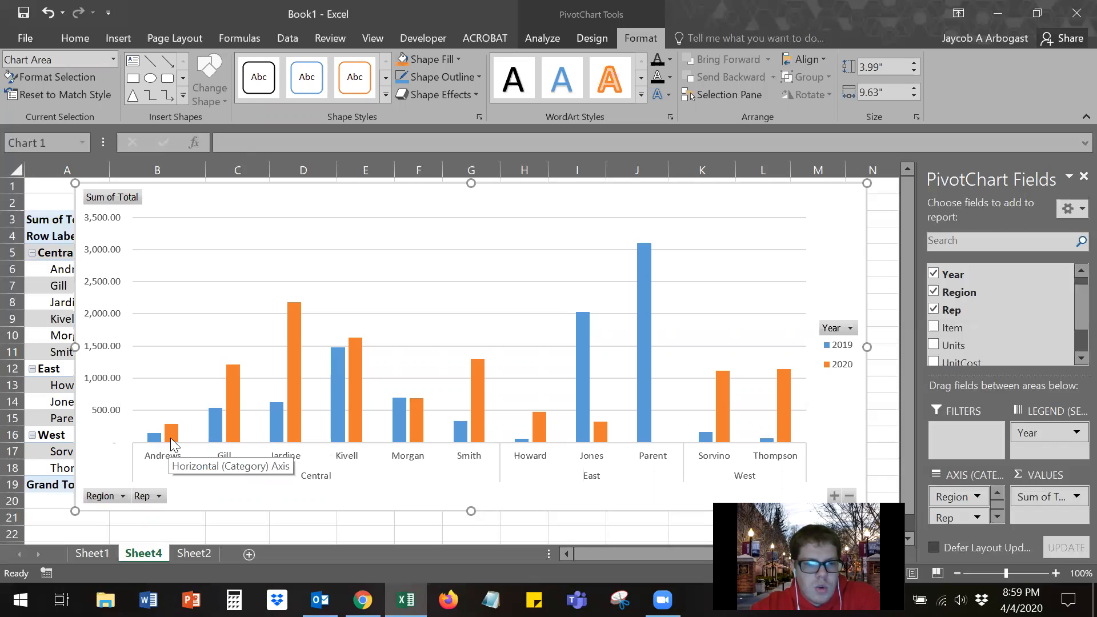
pyautogui.moveTo(171, 436)
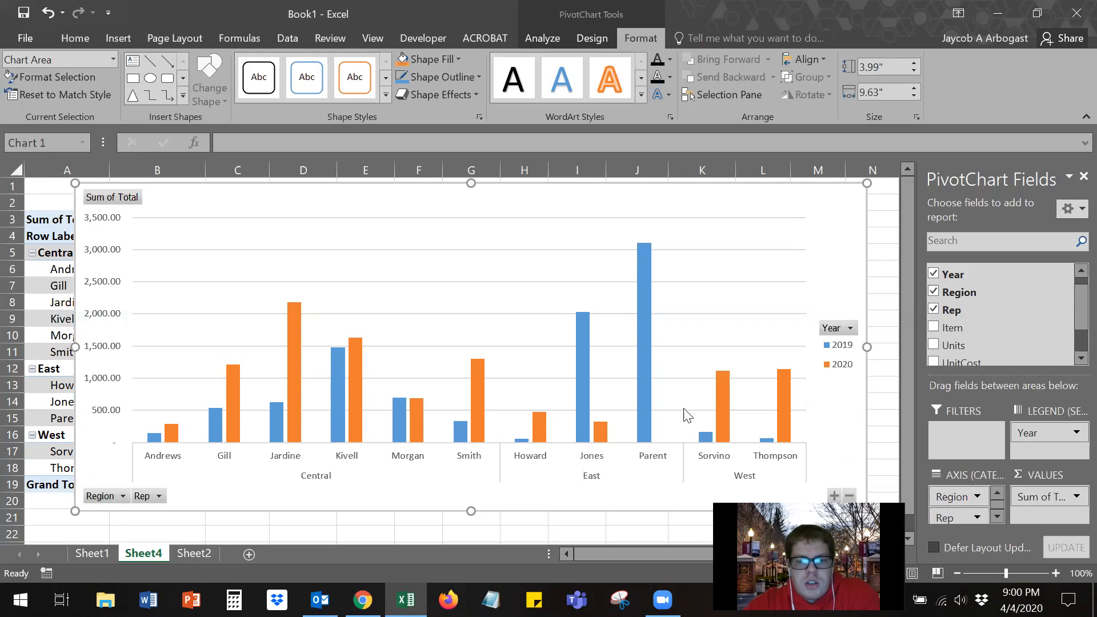
# Remove Rep from the PivotChart's axis and add it to the legend above Year.
pyautogui.moveTo(944, 518); pyautogui.dragTo(966, 323)
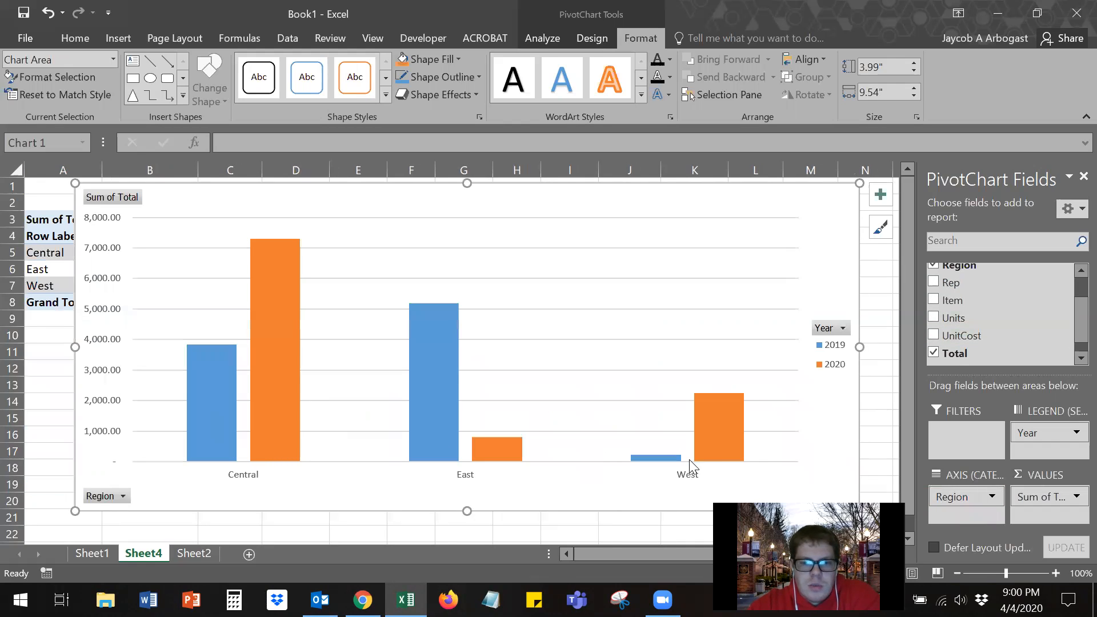
pyautogui.moveTo(949, 282); pyautogui.dragTo(1030, 426)
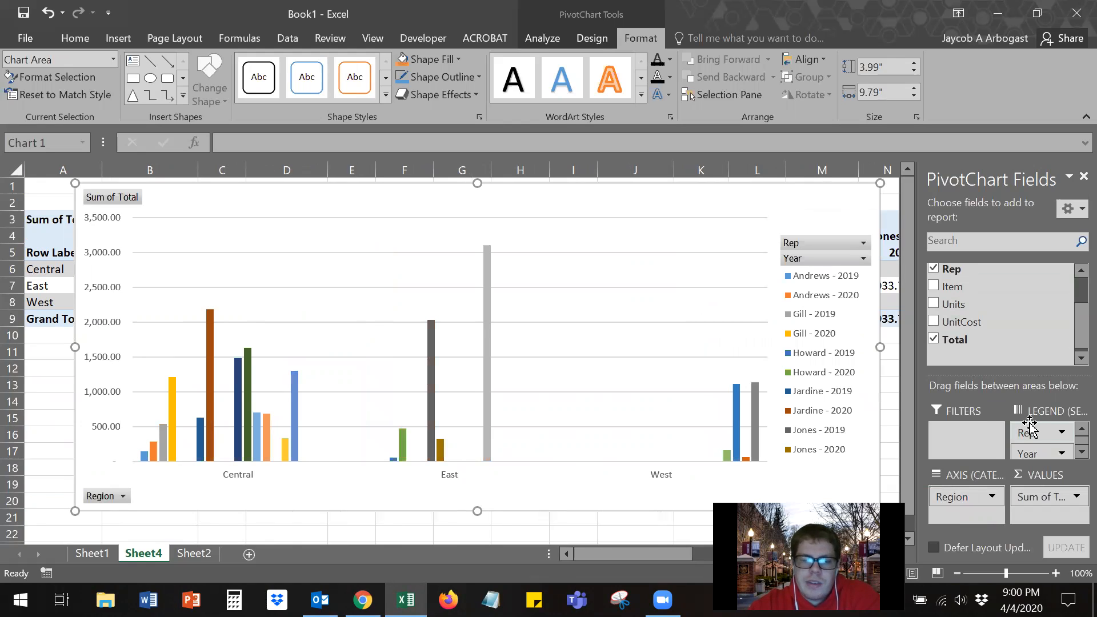
# Move Rep from the PivotChart's legend back to the axis below Region and deselect the chart.
pyautogui.moveTo(1033, 433); pyautogui.dragTo(952, 495)
pyautogui.click(952, 498)
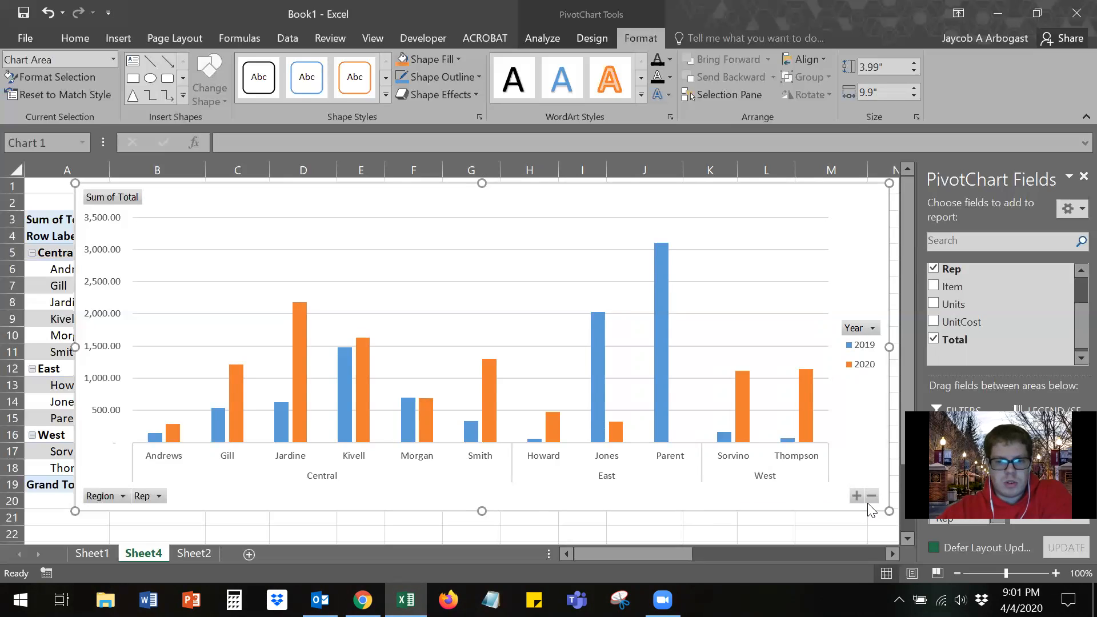
pyautogui.press('Escape')
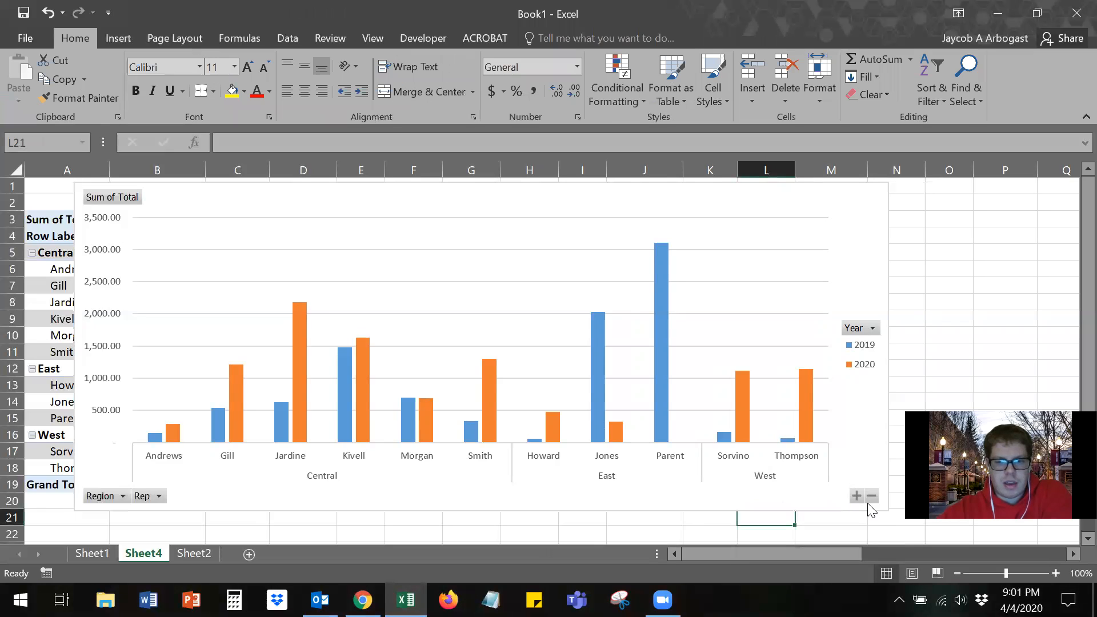